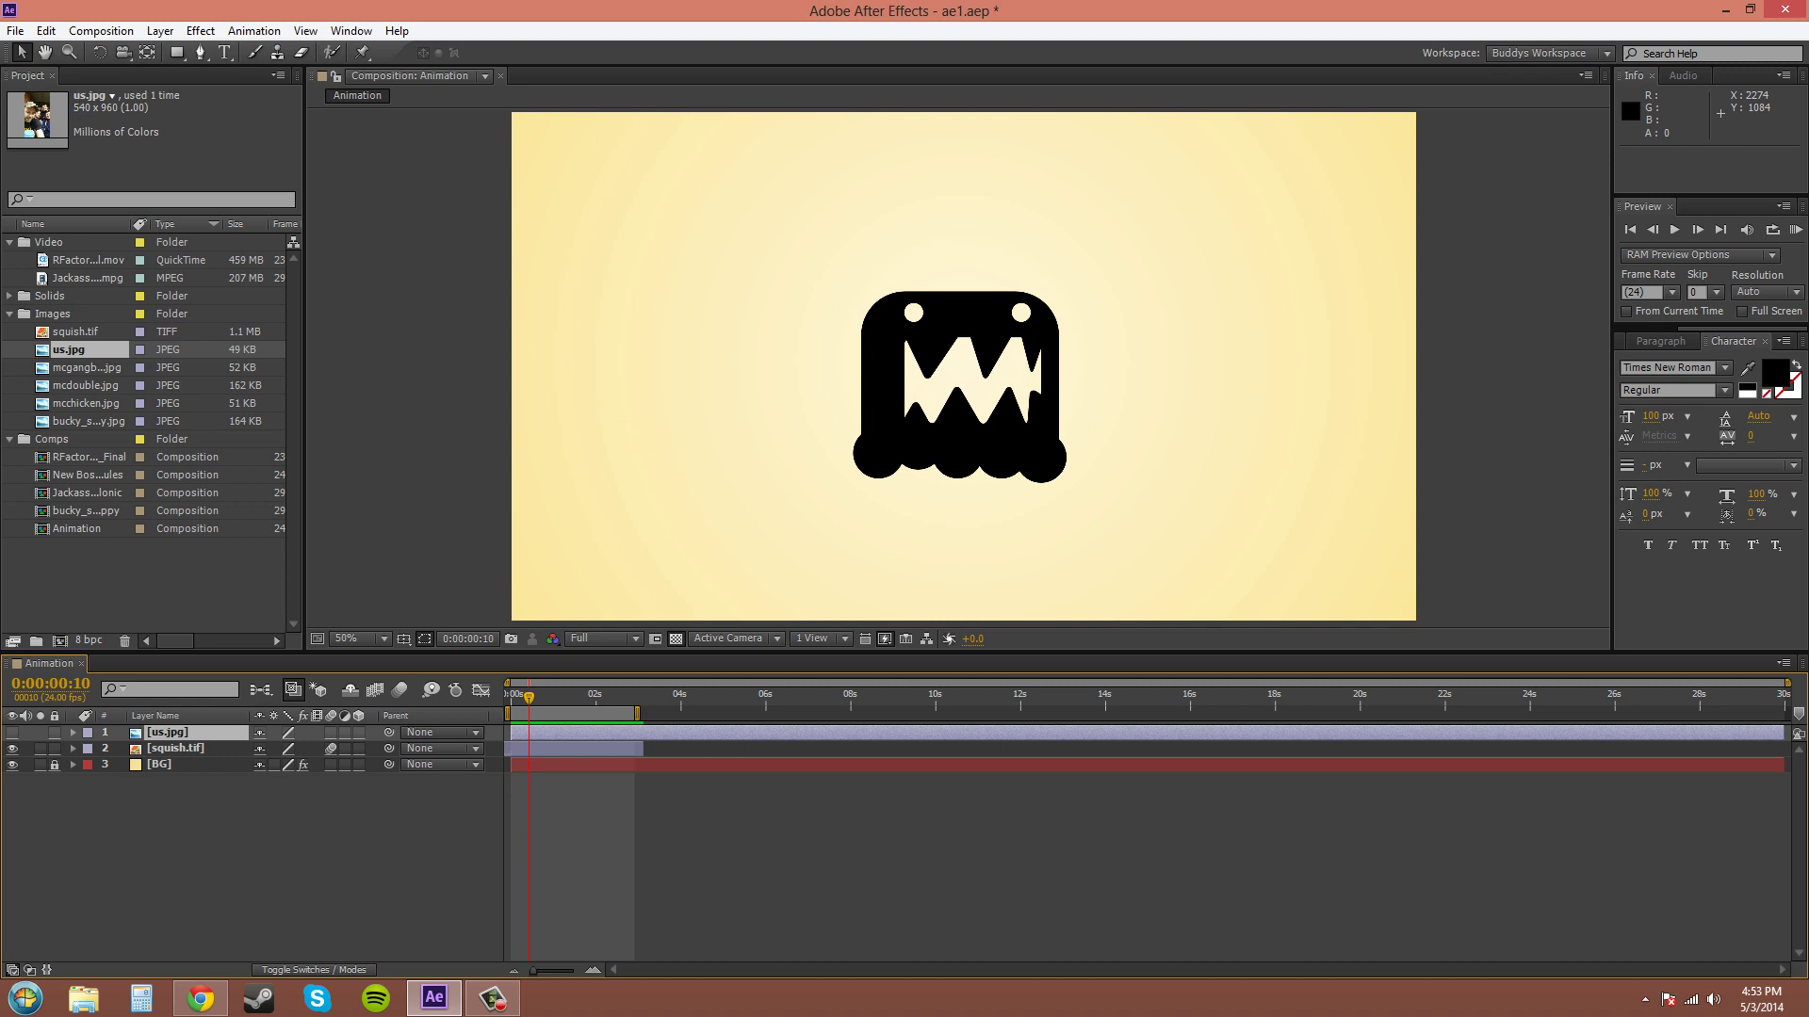
Step: Hide the squish.tif monster, show the us.jpg photo layer, then hide the photo again
click(1410, 749)
click(1423, 788)
click(14, 748)
click(12, 748)
click(12, 733)
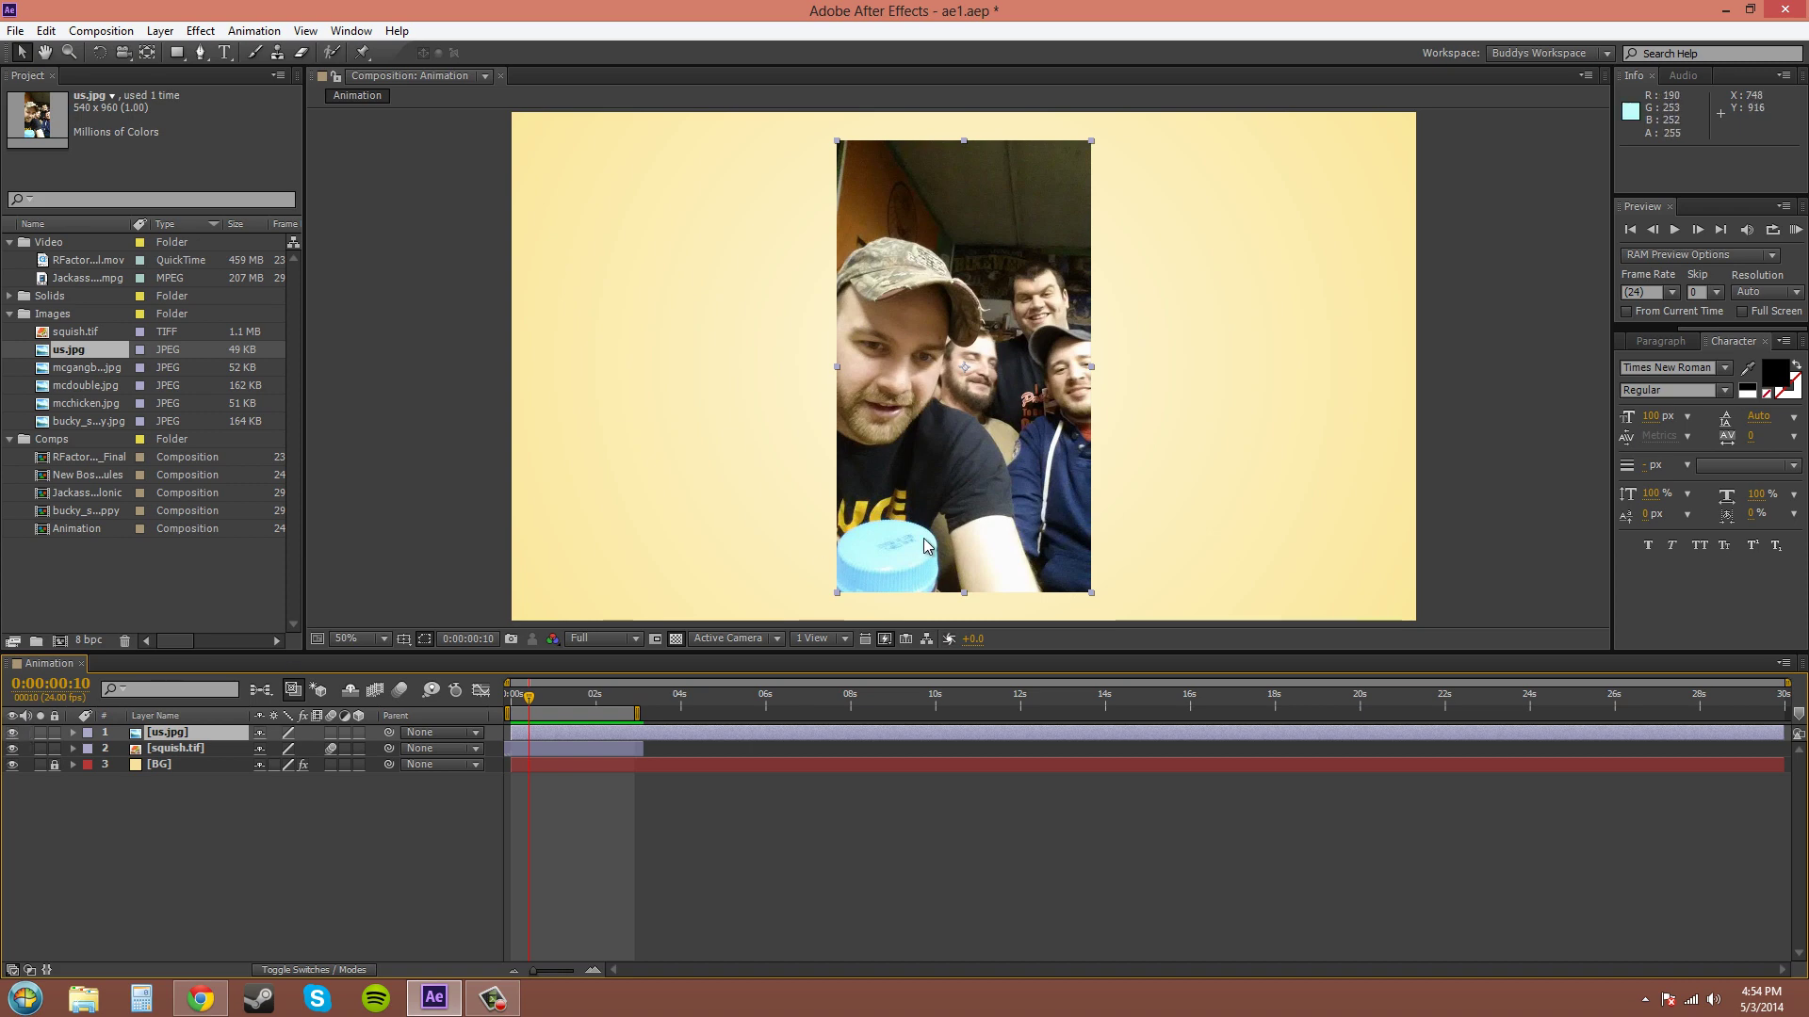
click(1225, 555)
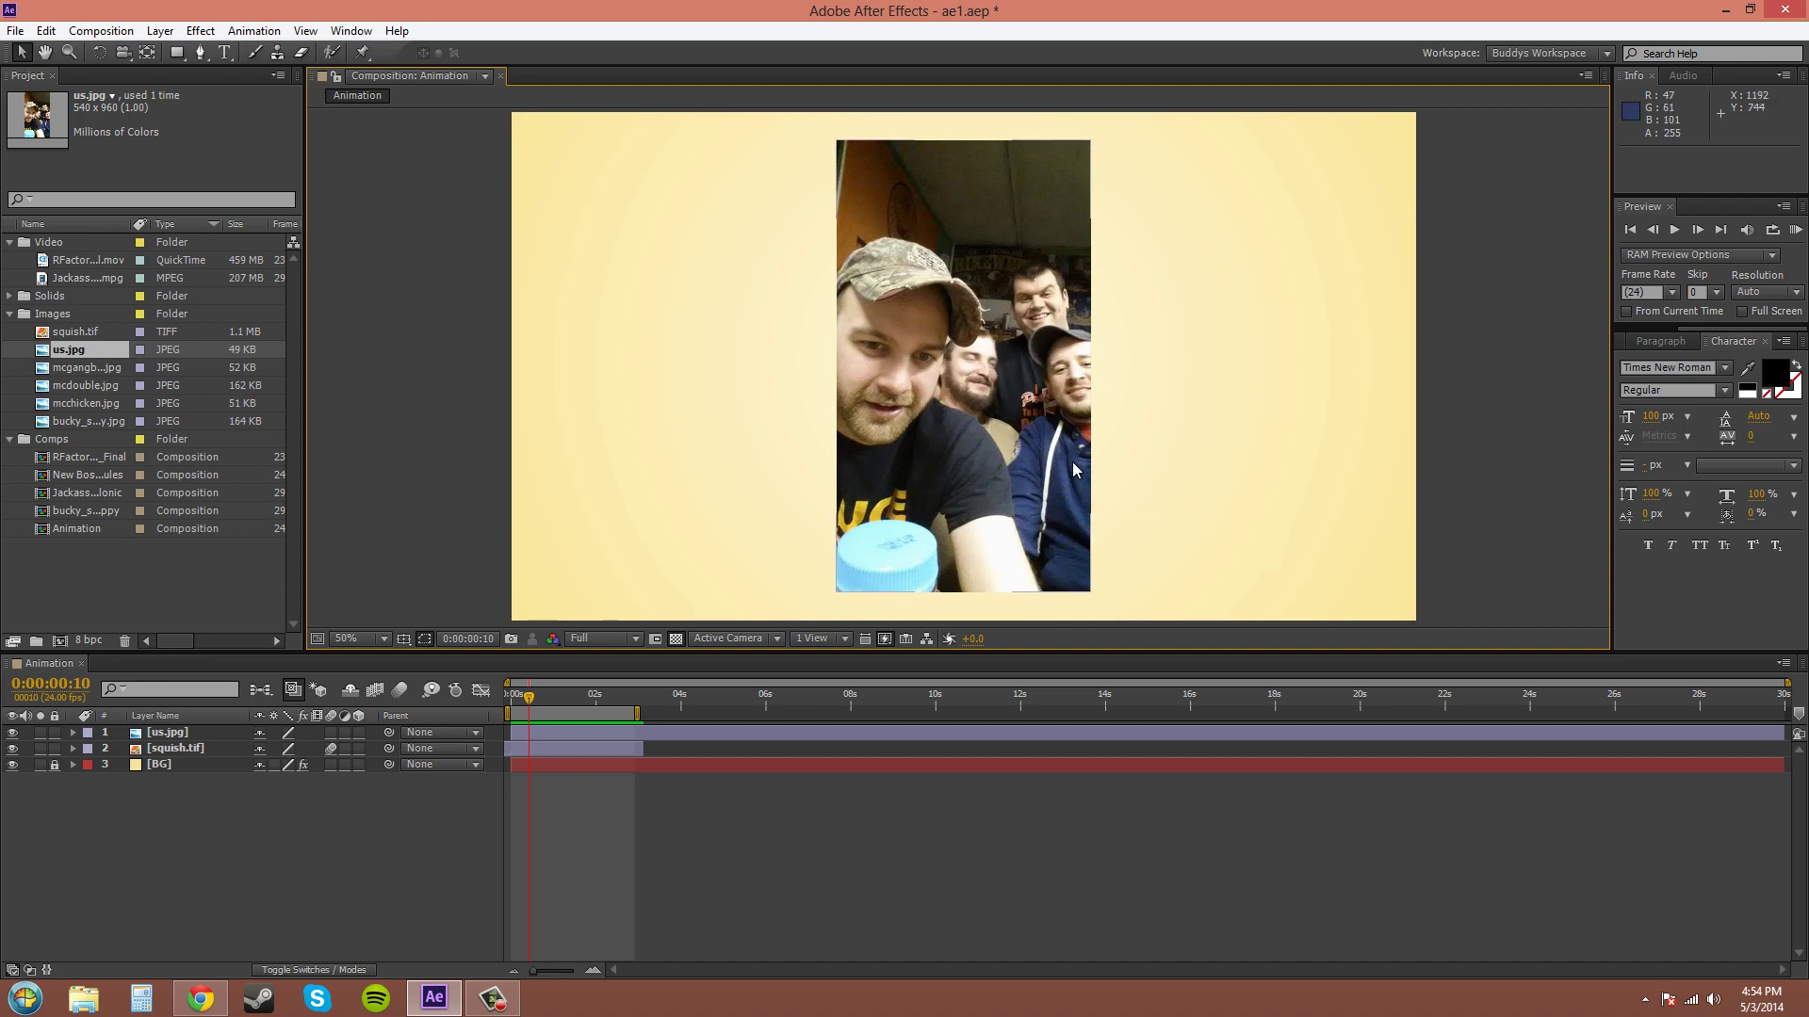
scroll(993, 377, up, 4)
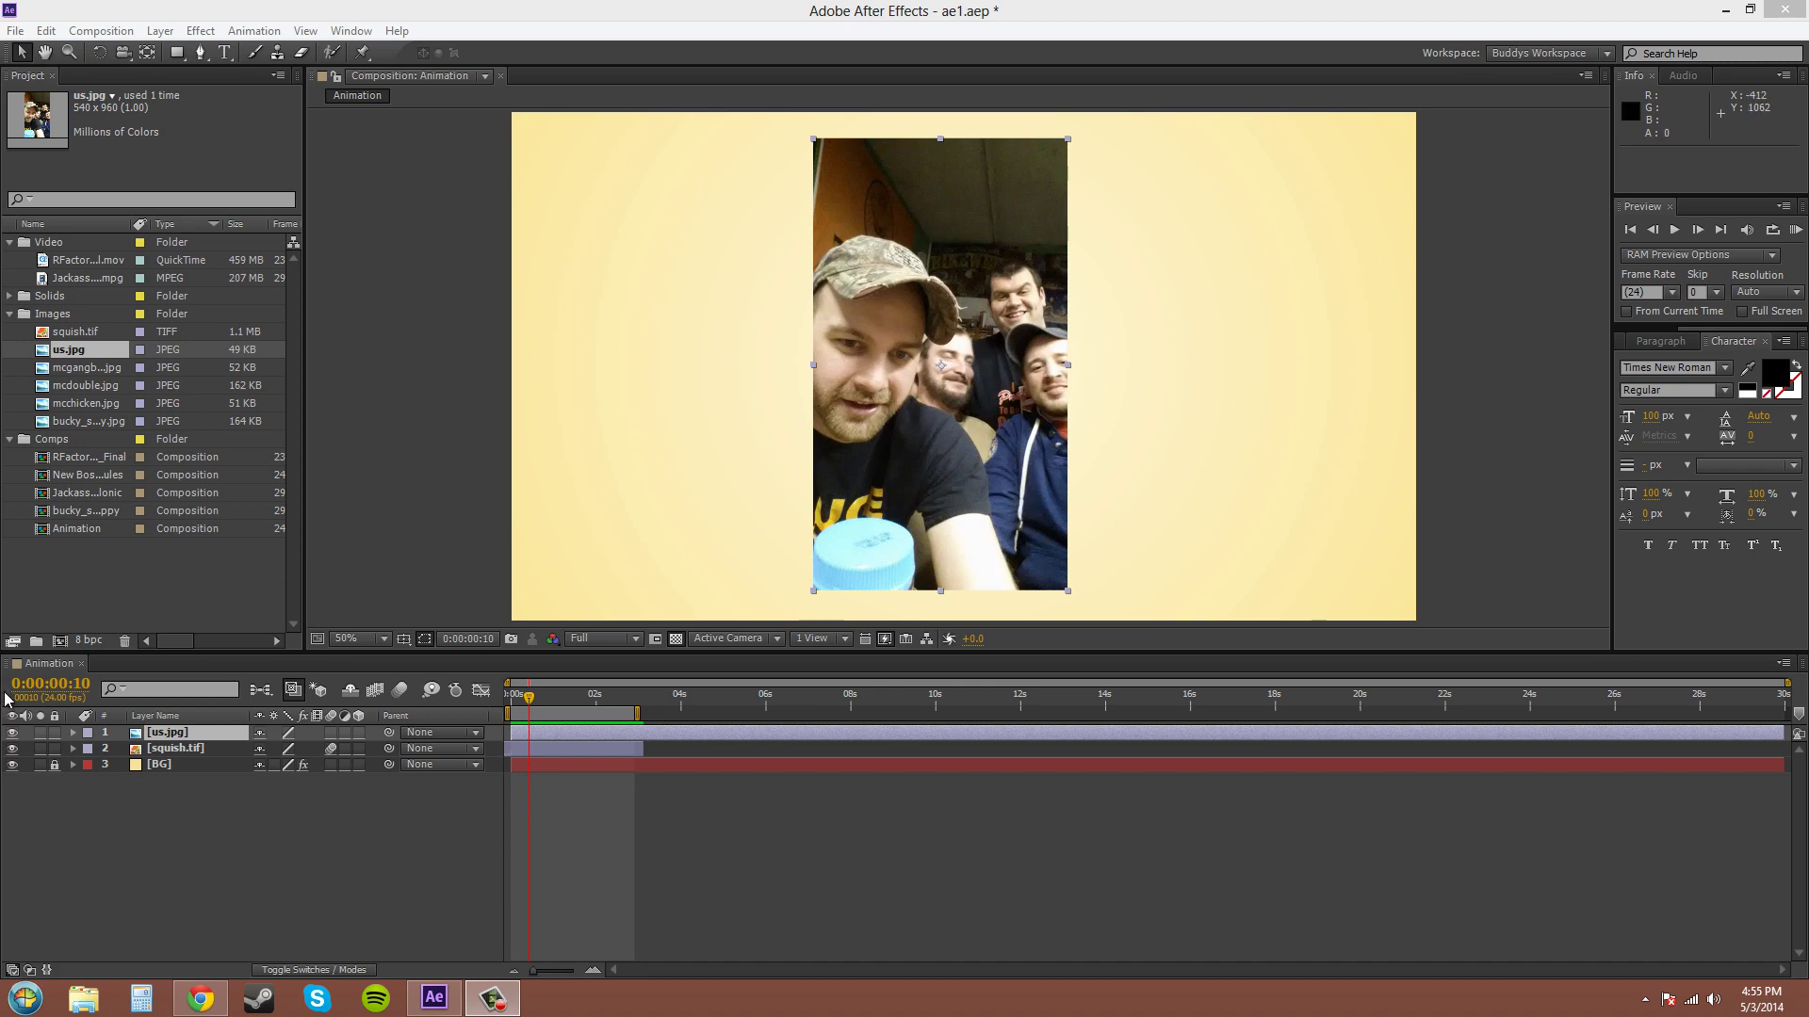
click(12, 733)
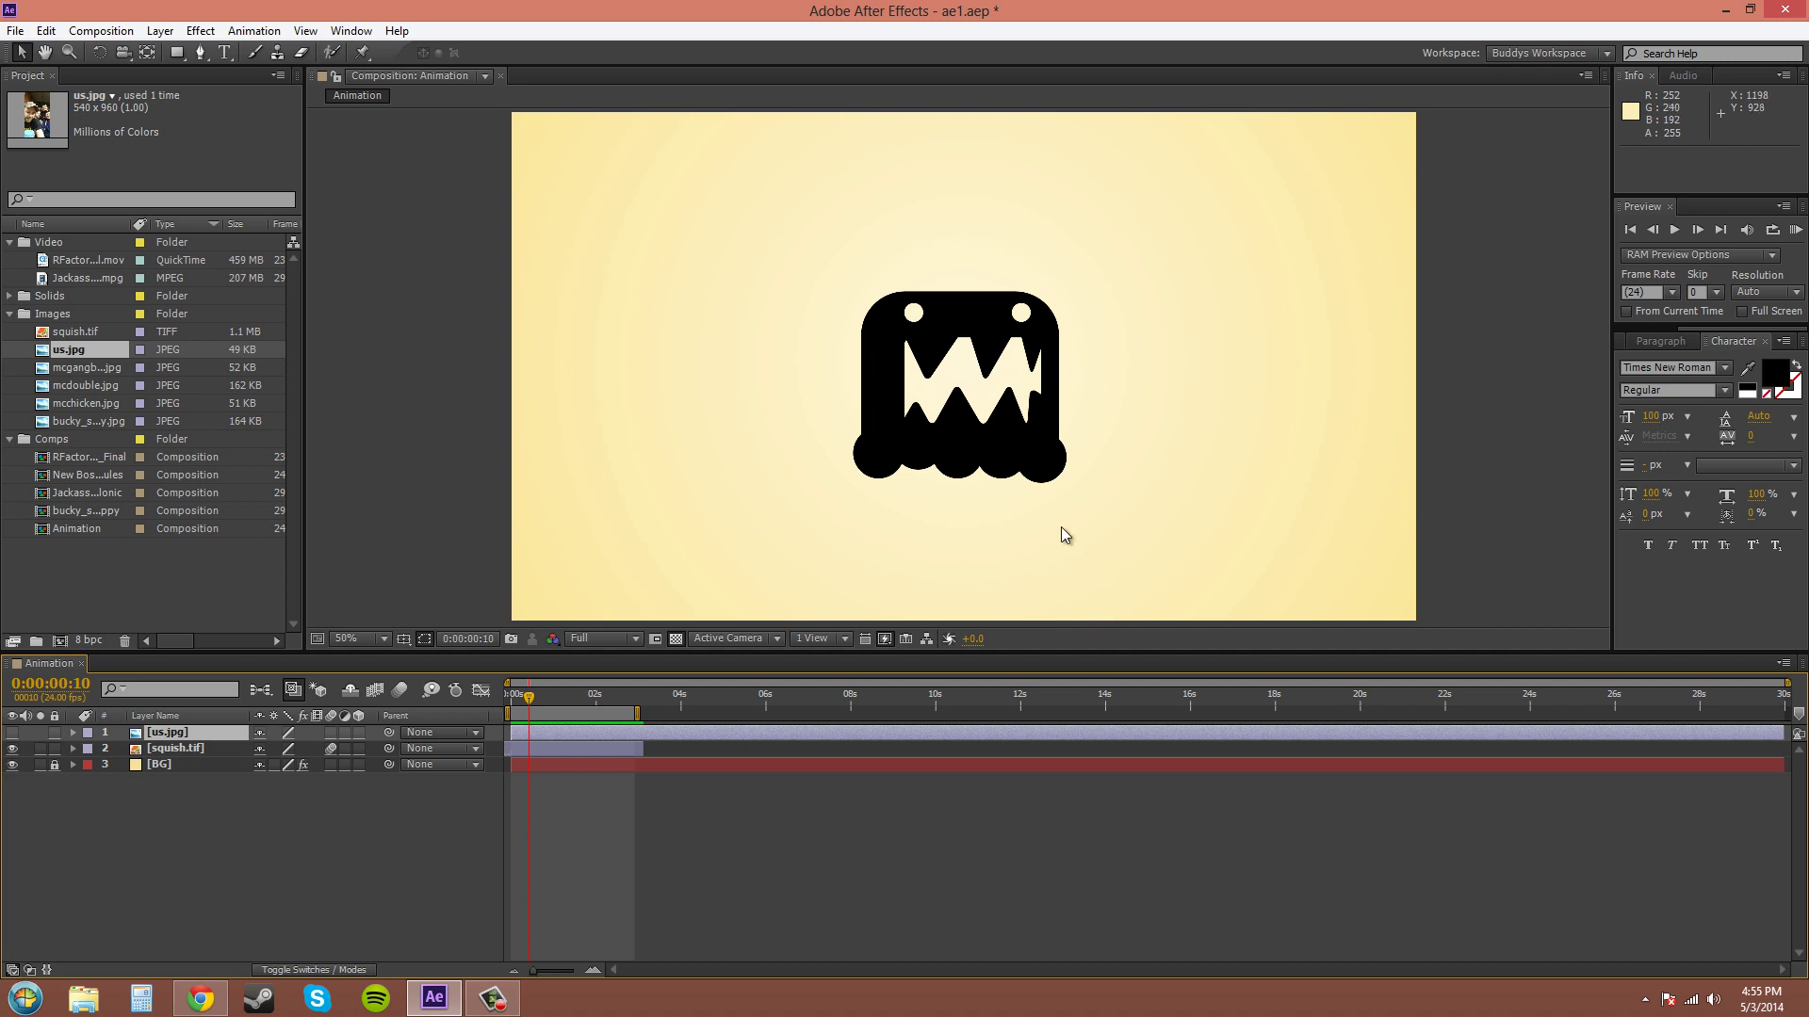
Step: Scale the monster up slightly by its corner handle, undoing a narrow horizontal squeeze
click(1008, 473)
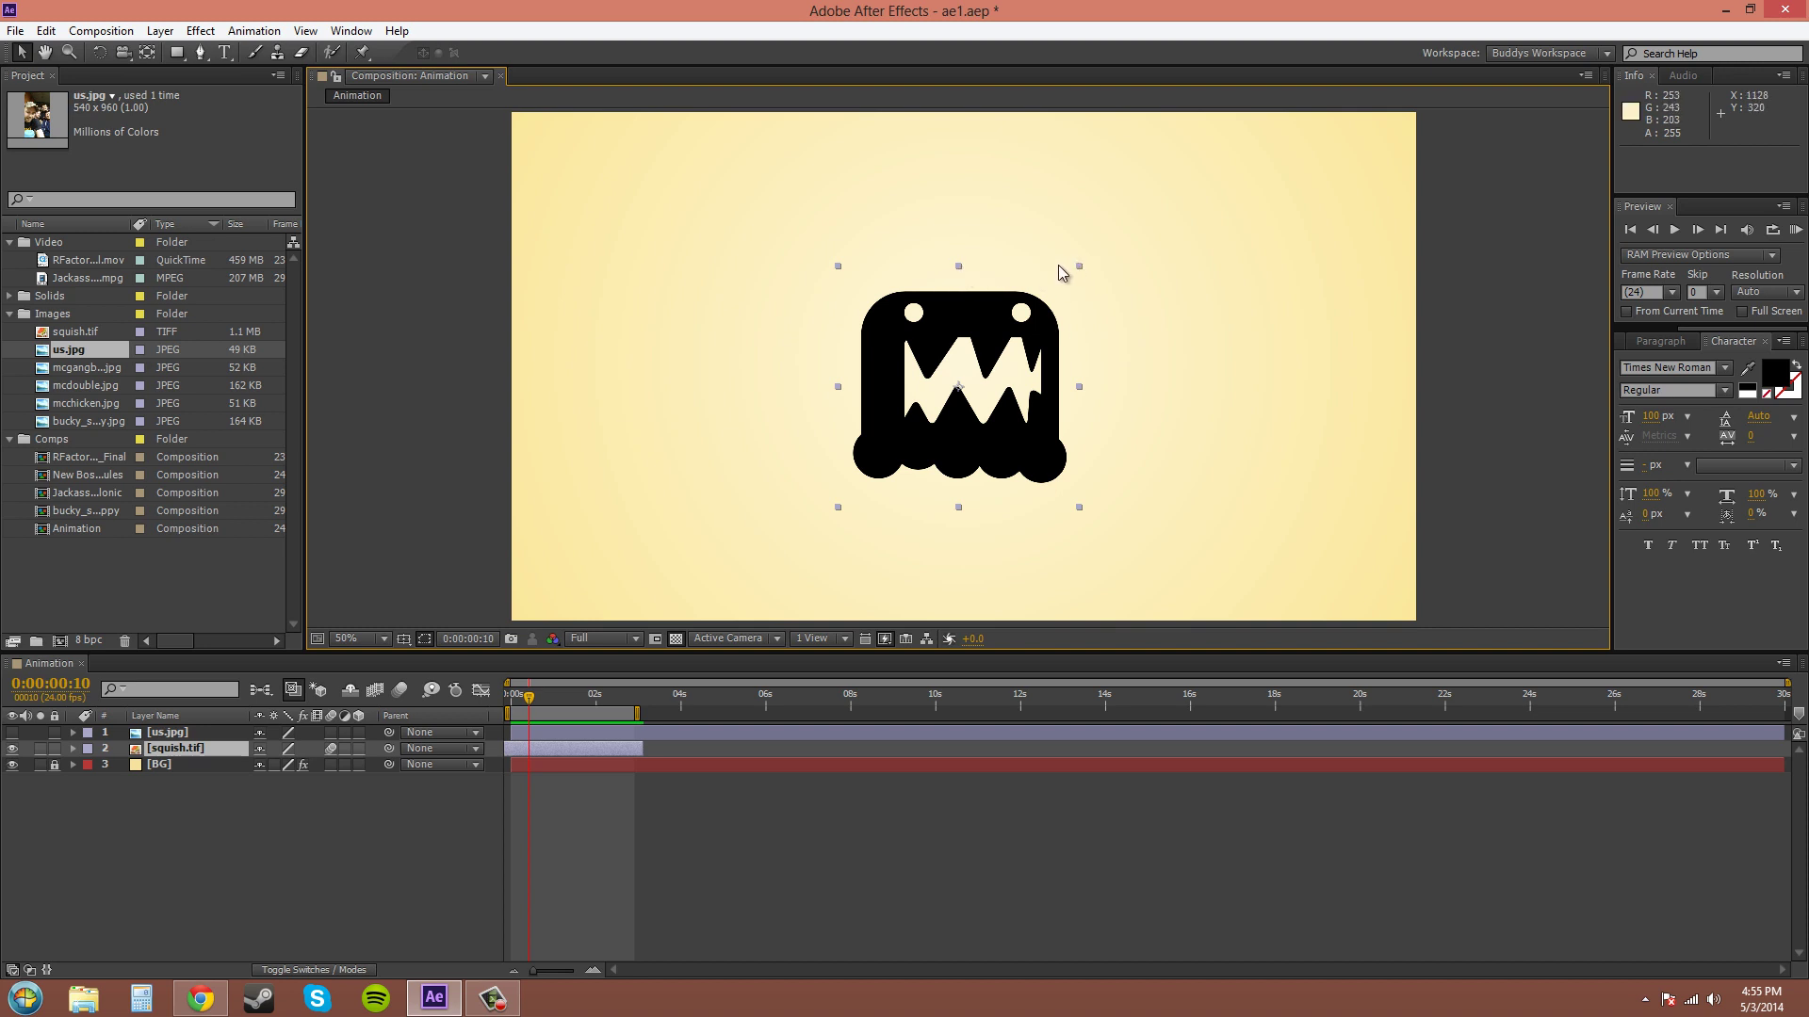
drag(1078, 265, 1115, 223)
drag(1114, 388, 1019, 387)
drag(958, 243, 959, 246)
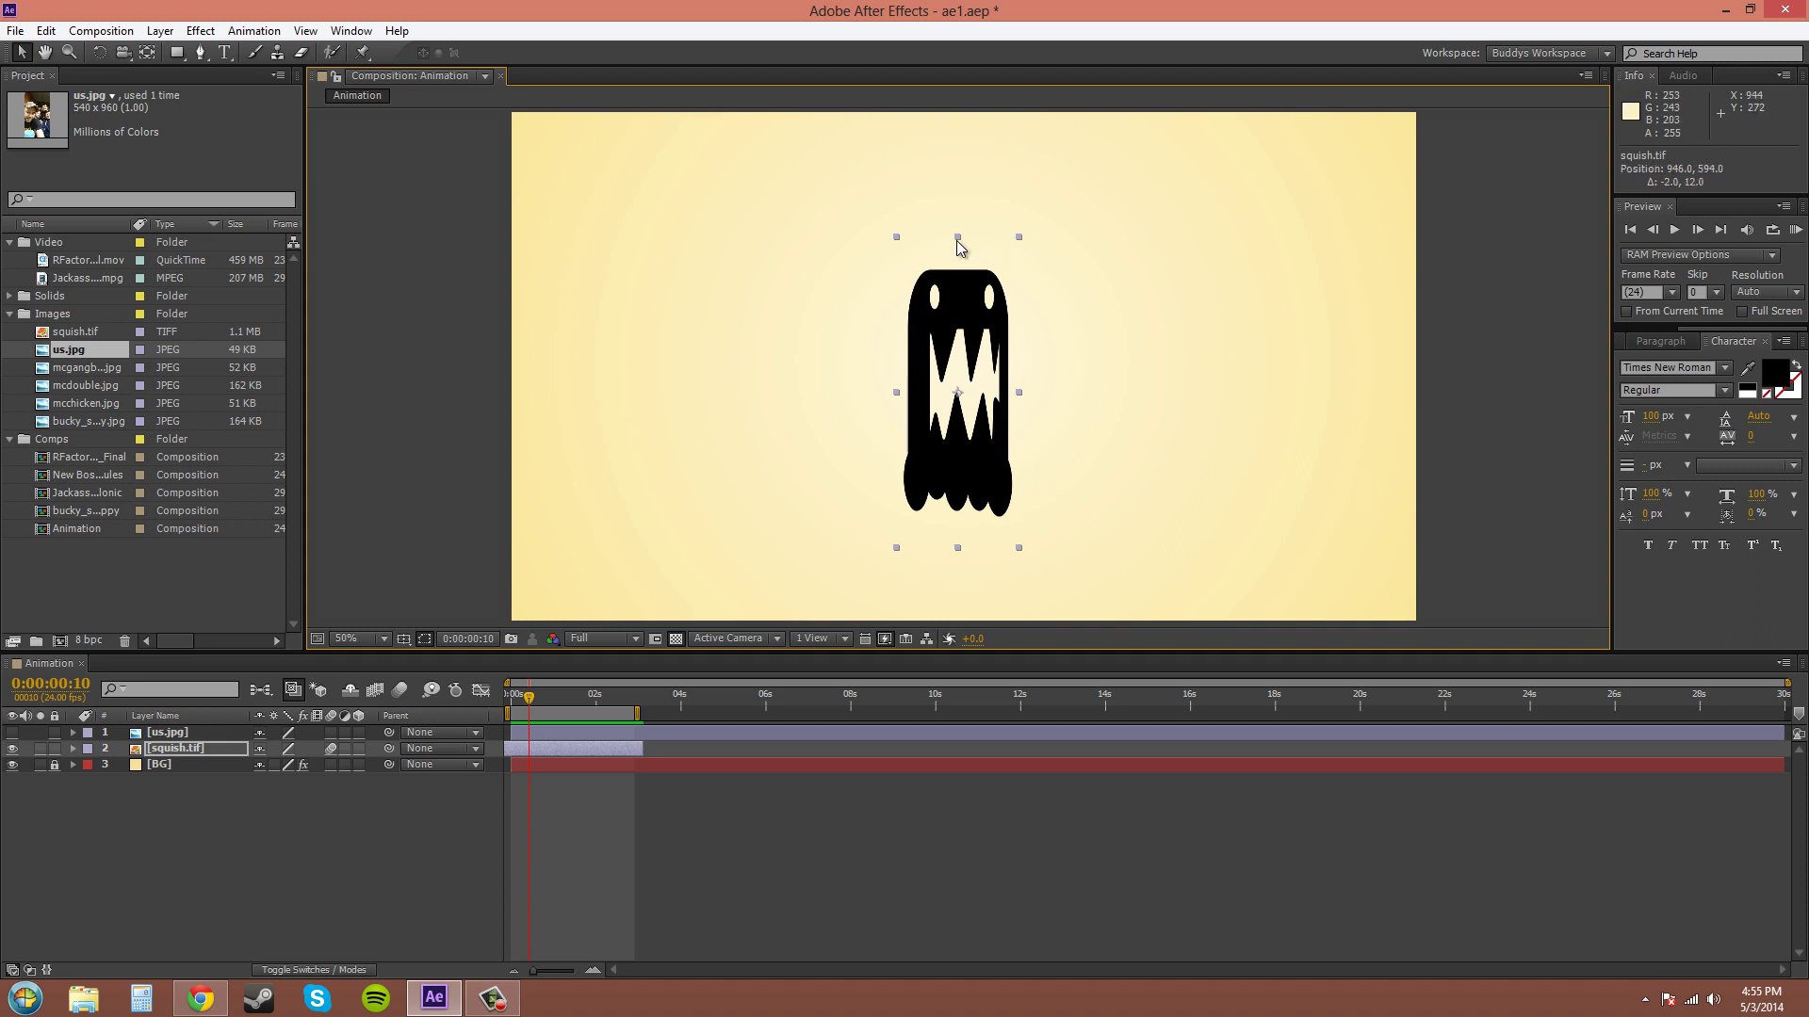
key(ctrl+z)
key(ctrl+z)
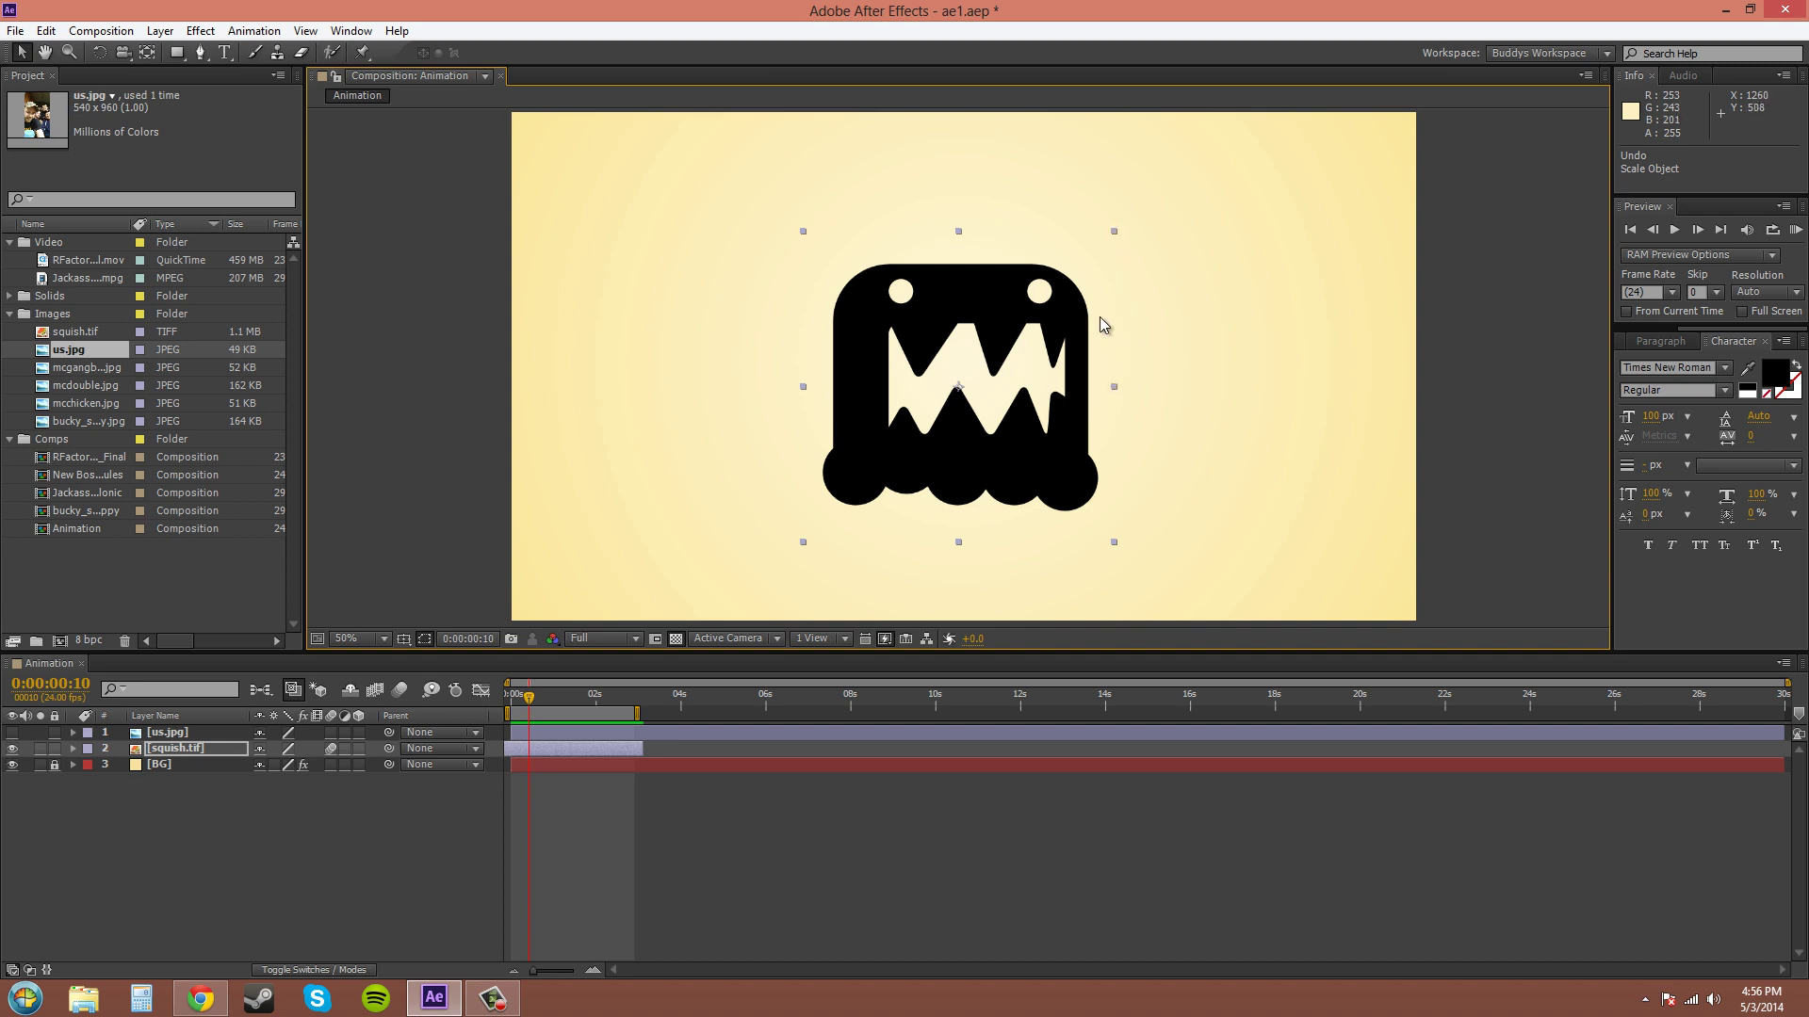
click(1103, 243)
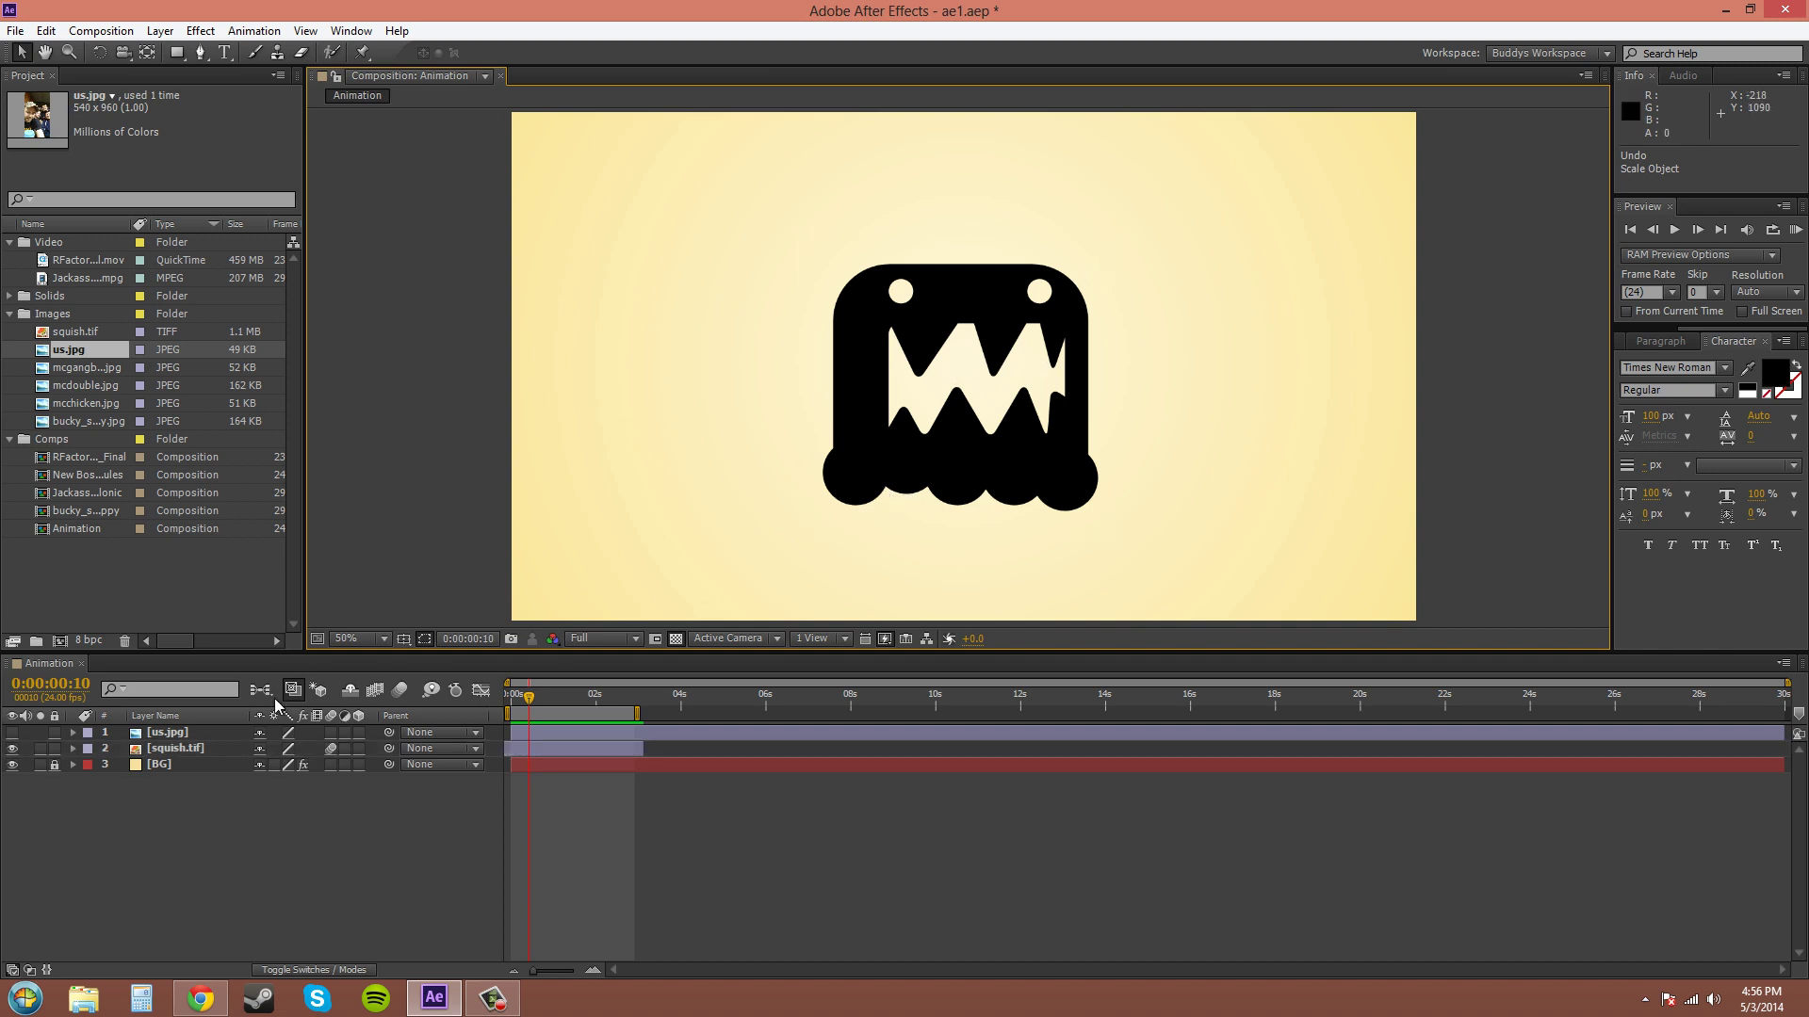
Step: Reveal only squish.tif's Scale property and set it to 100%
click(184, 751)
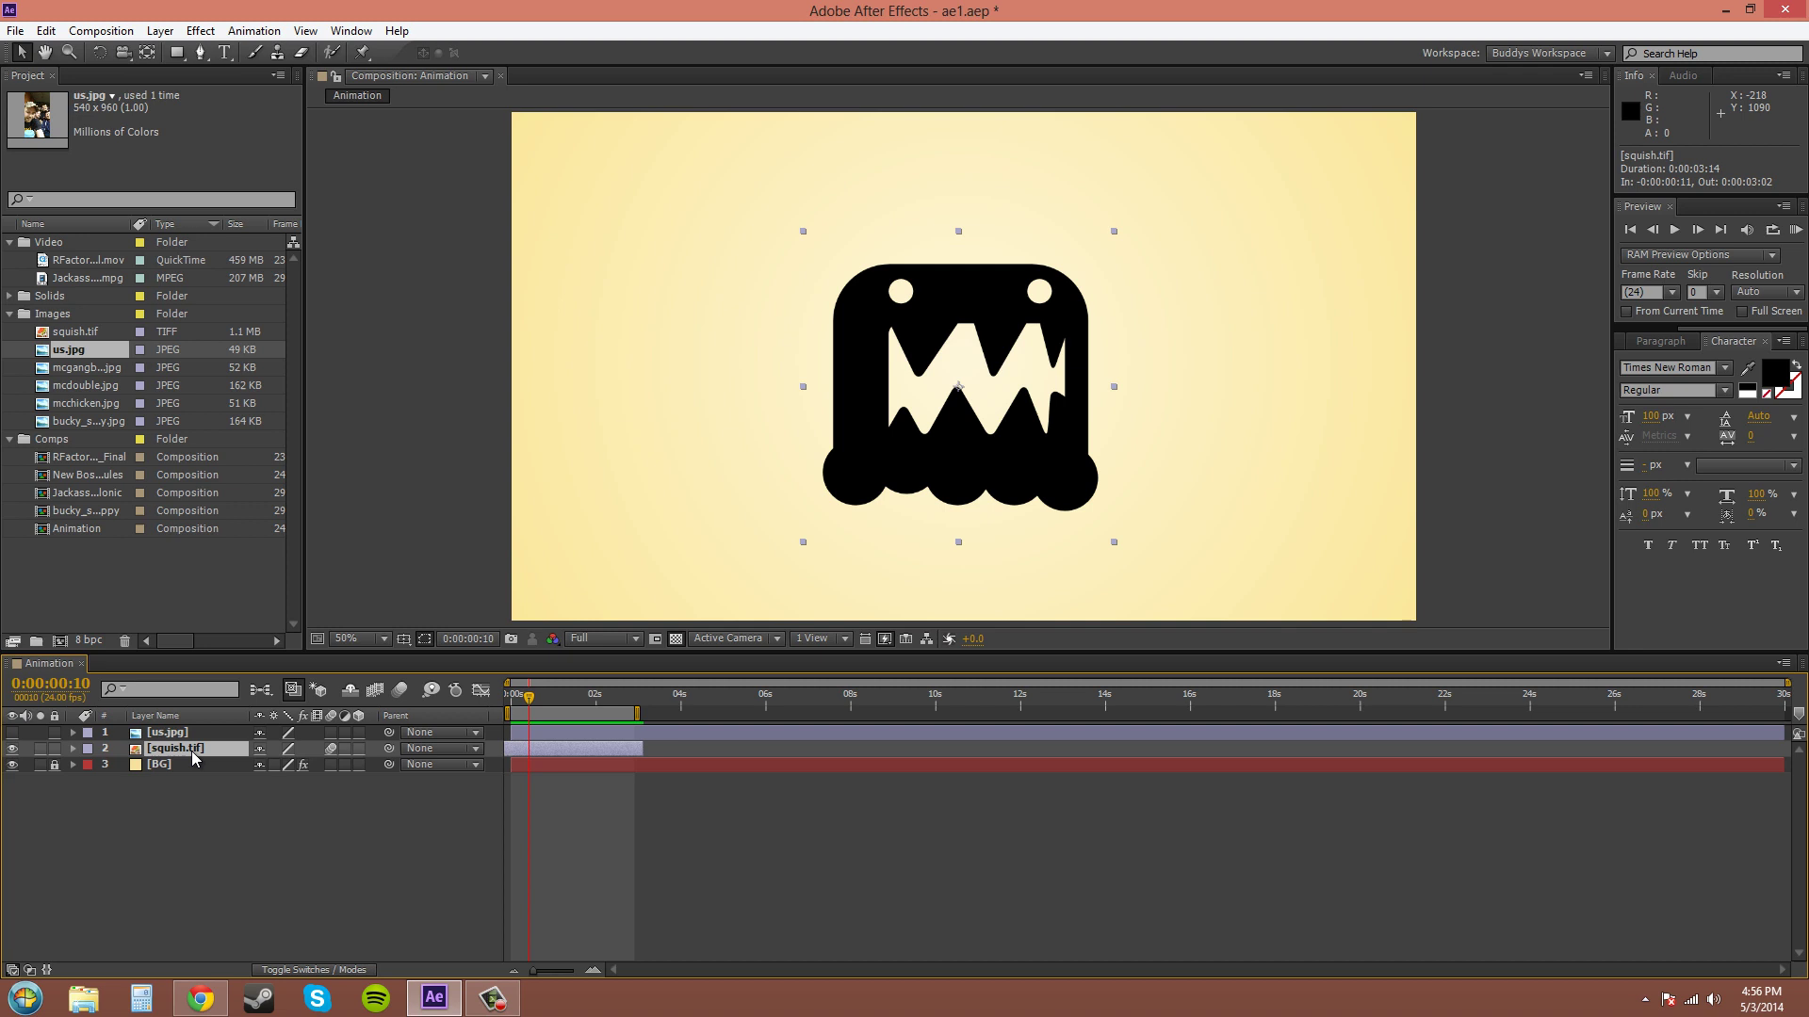
key(s)
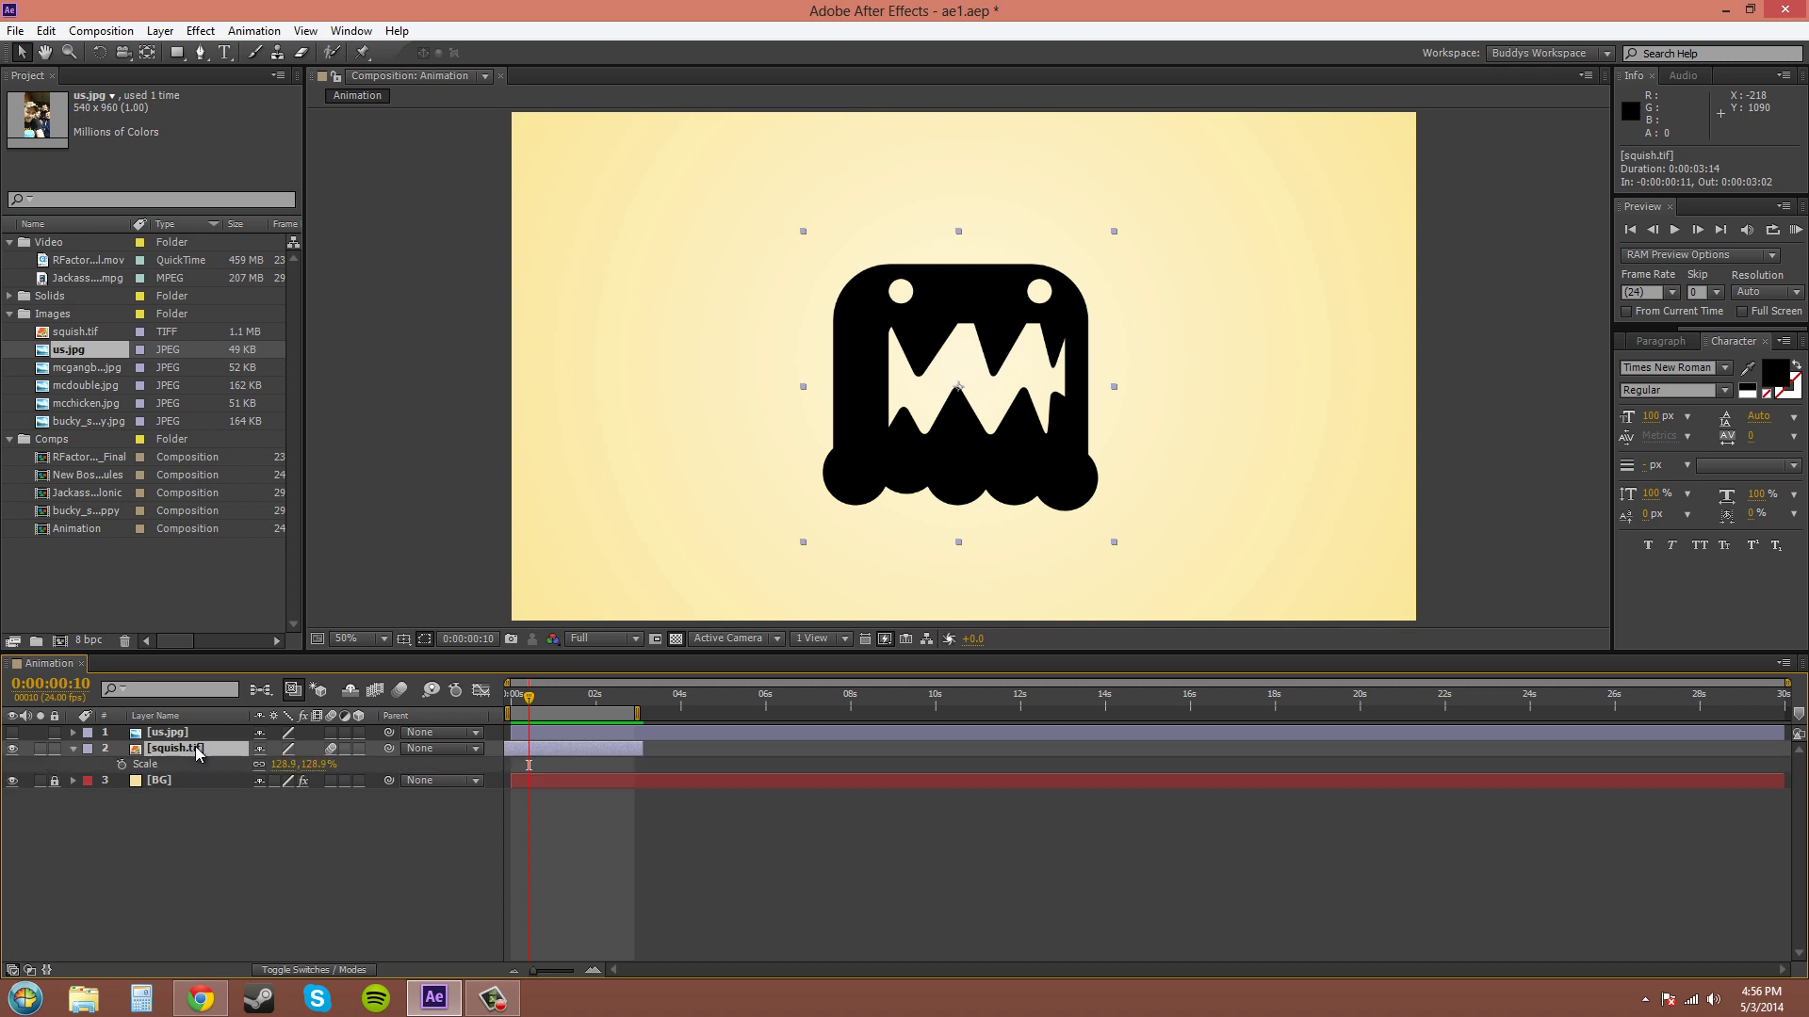
click(321, 765)
text(100)
key(Return)
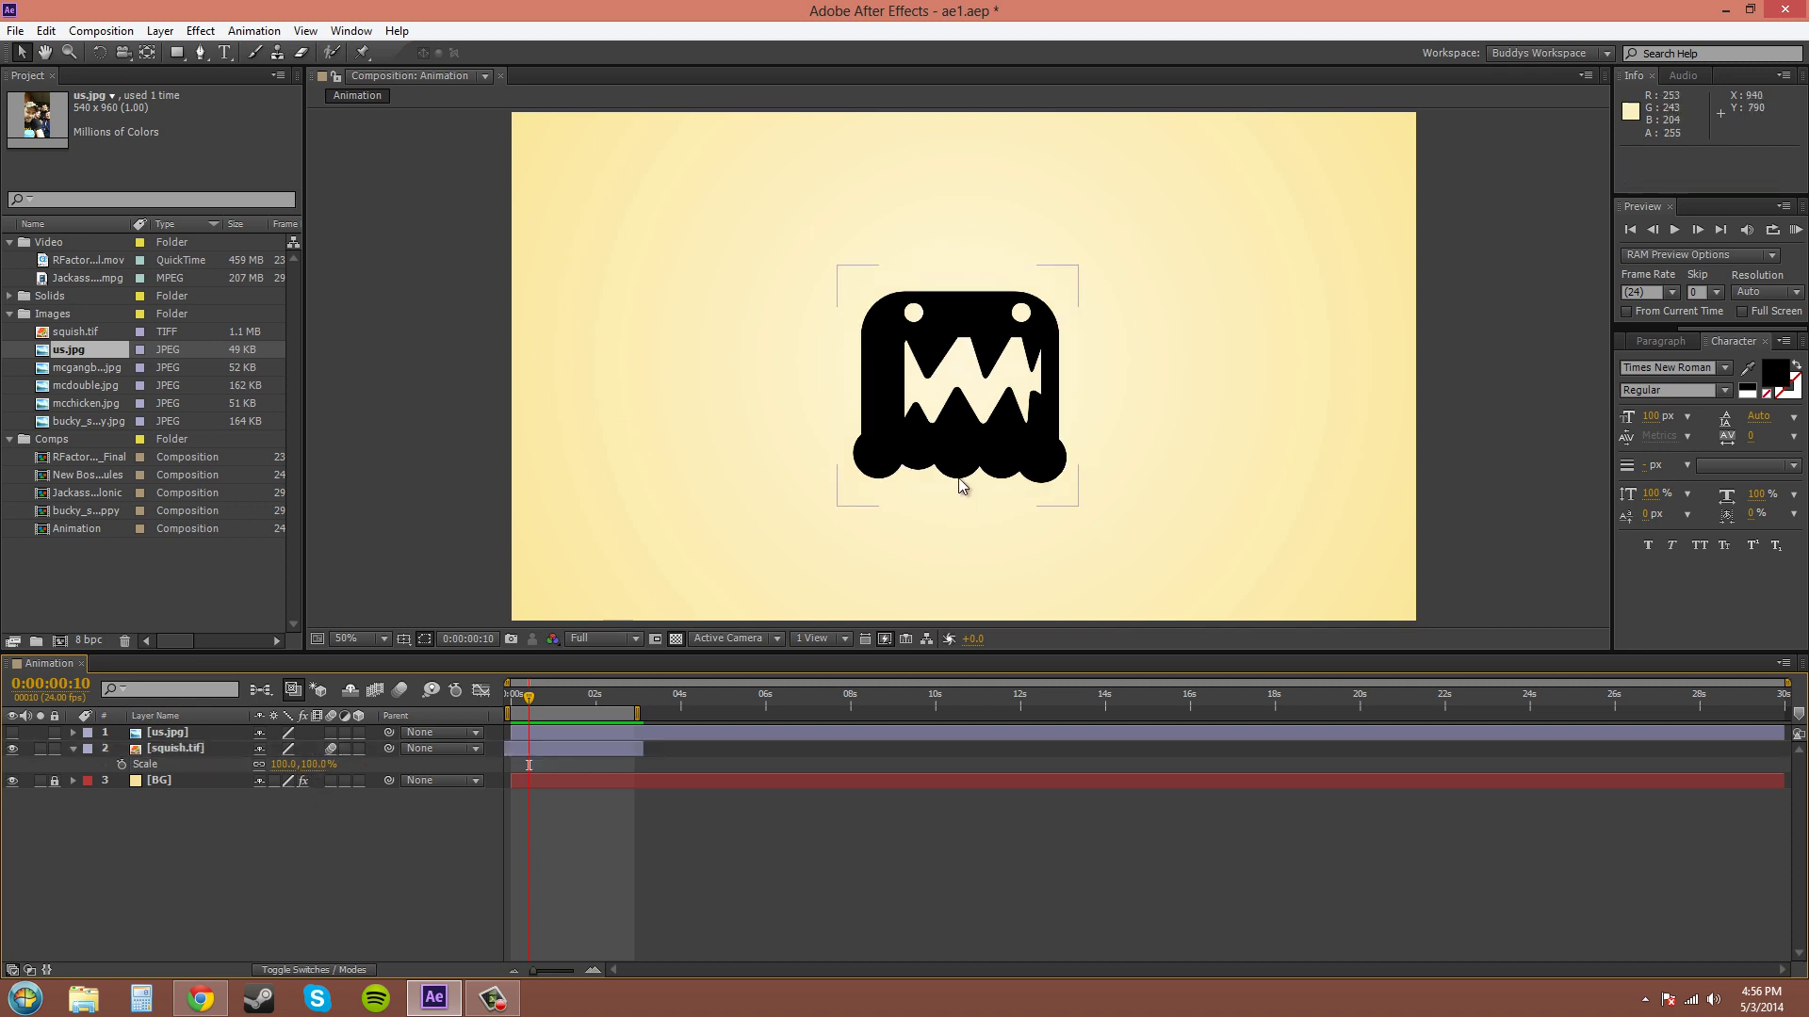
Step: Scrub the monster's Scale up to about 147%, then reset it to 100%
mouse_move(320, 761)
mouse_down()
mouse_move(374, 759)
mouse_move(315, 761)
mouse_up()
click(311, 764)
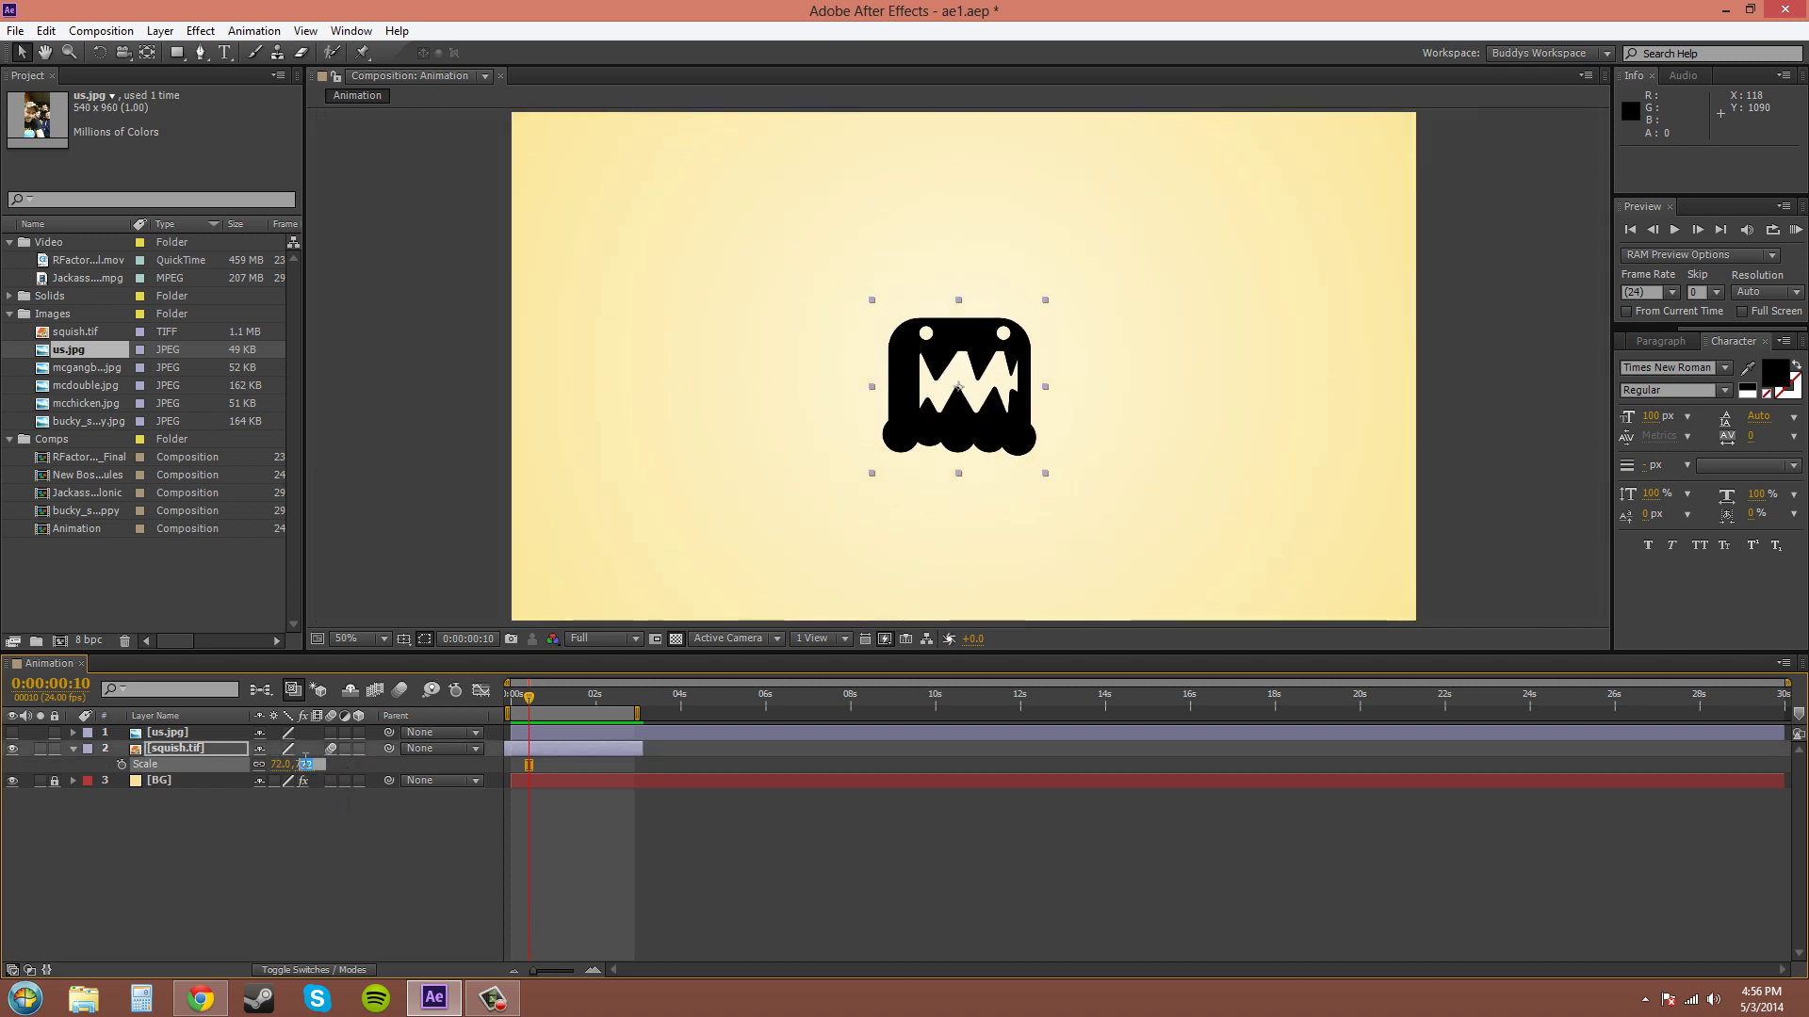
text(100)
key(Return)
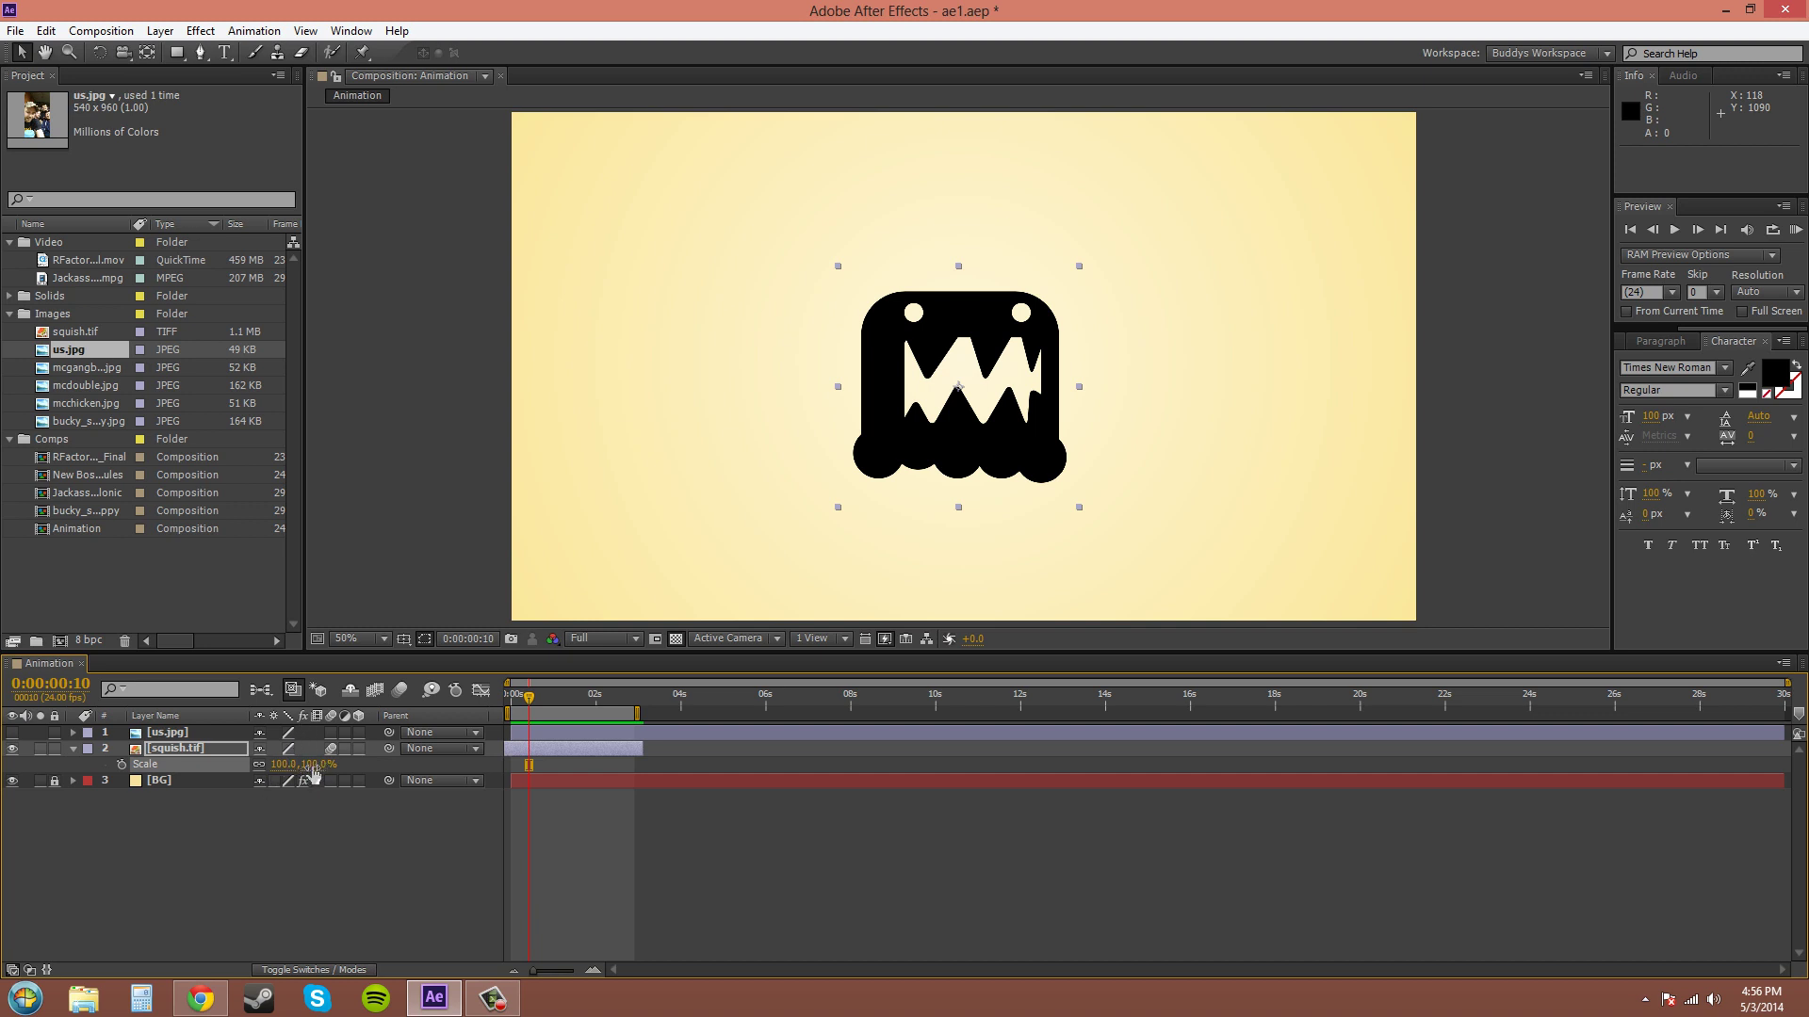
Step: Scrub the Scale to about 134%, then enter 100% again
mouse_move(315, 766)
mouse_down()
mouse_move(350, 769)
mouse_move(324, 770)
mouse_up()
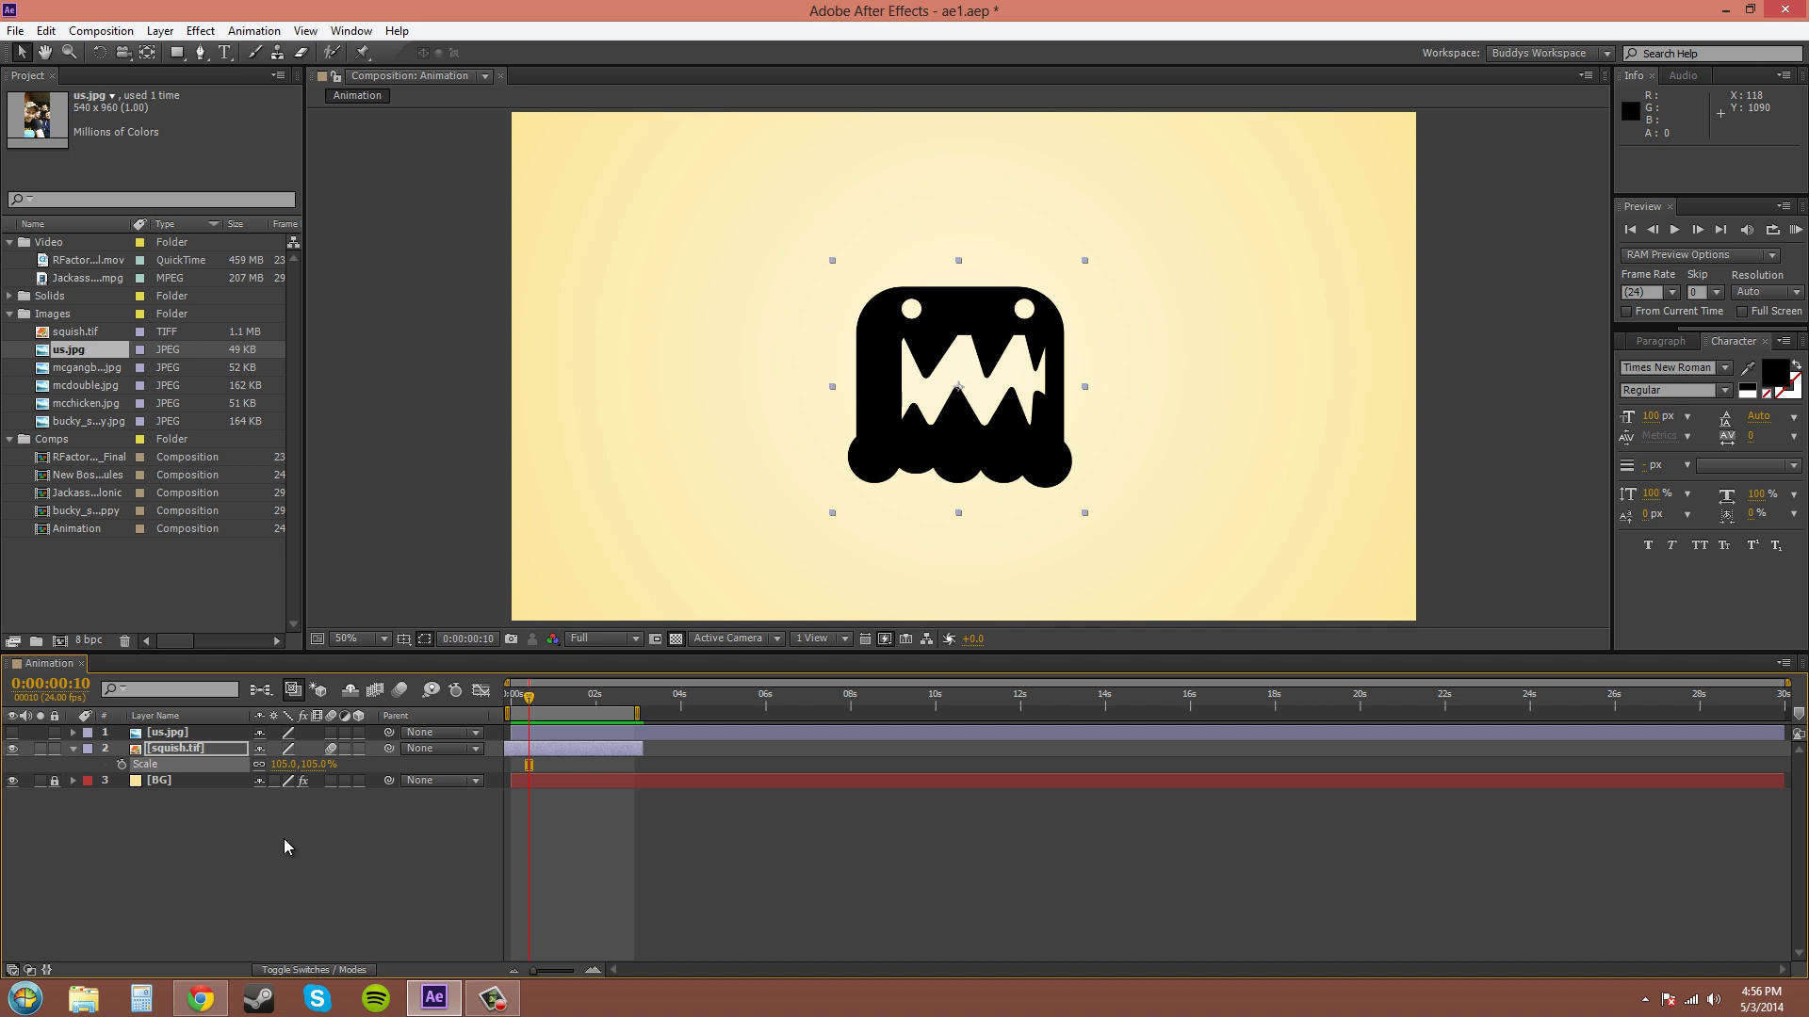
click(313, 765)
text(100)
key(Return)
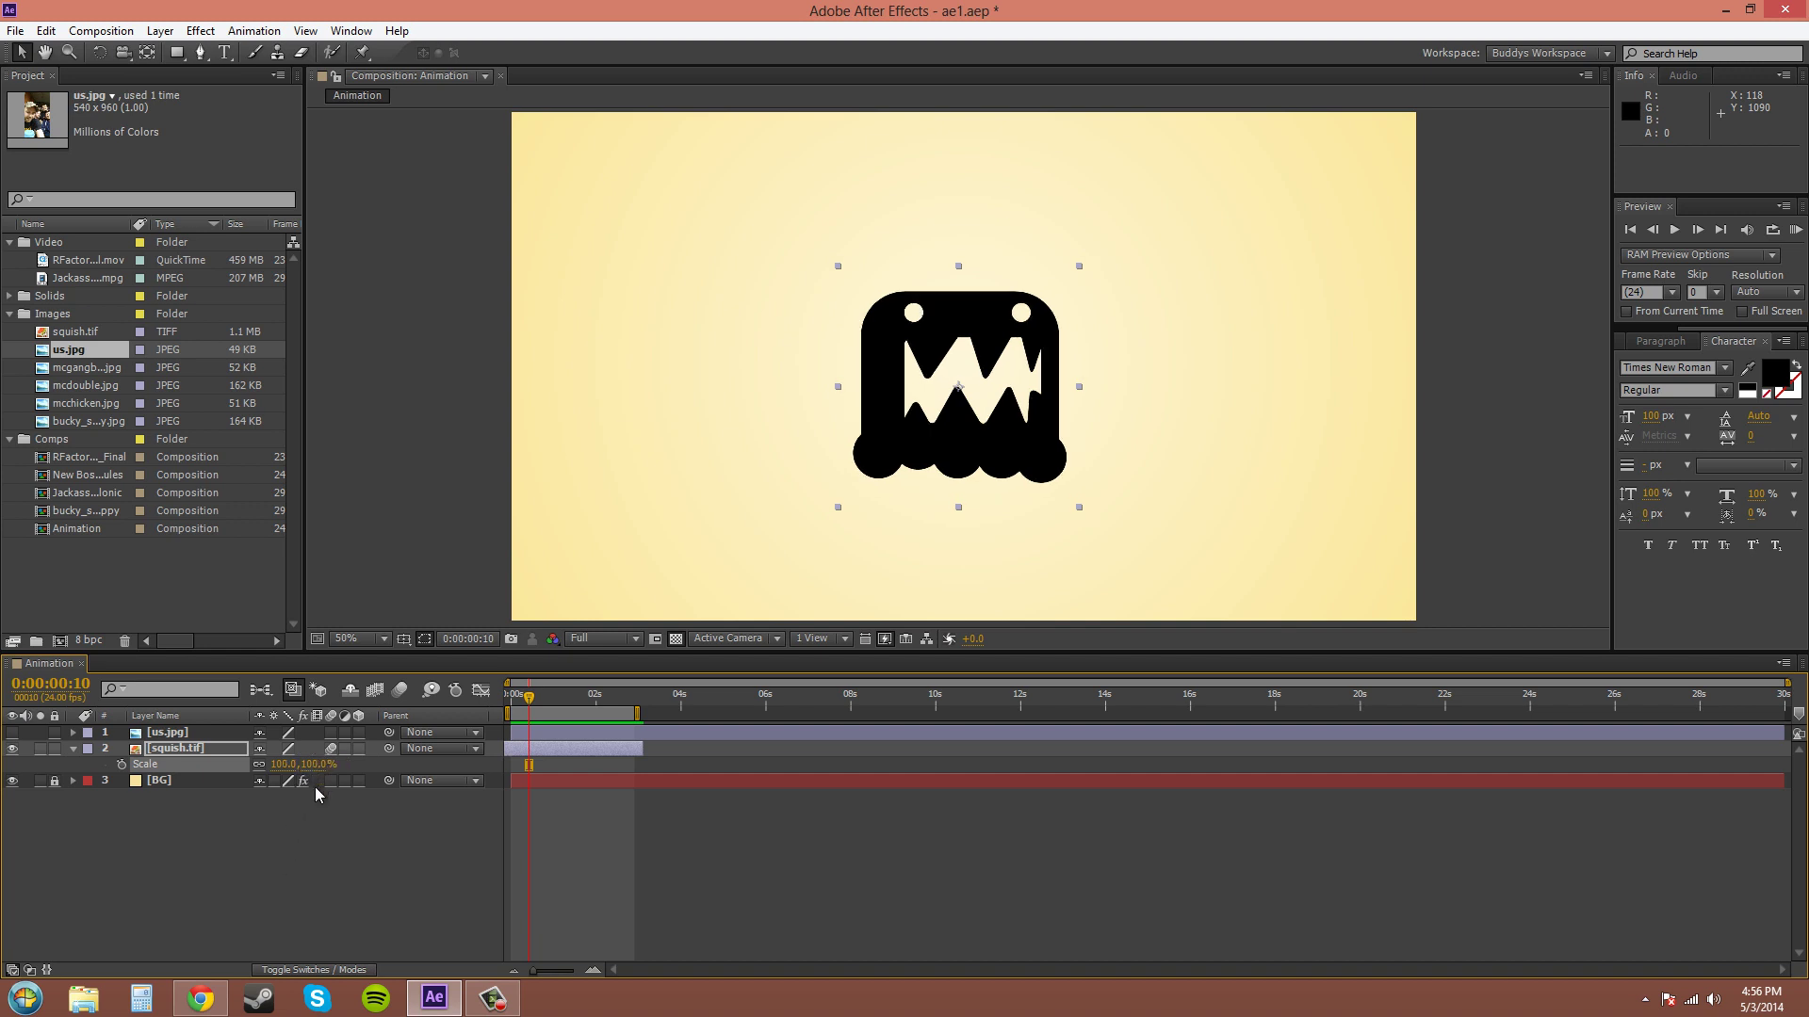
Step: Unlink width and height scale, stretch the height to 138%, undo it, and begin editing width
click(379, 882)
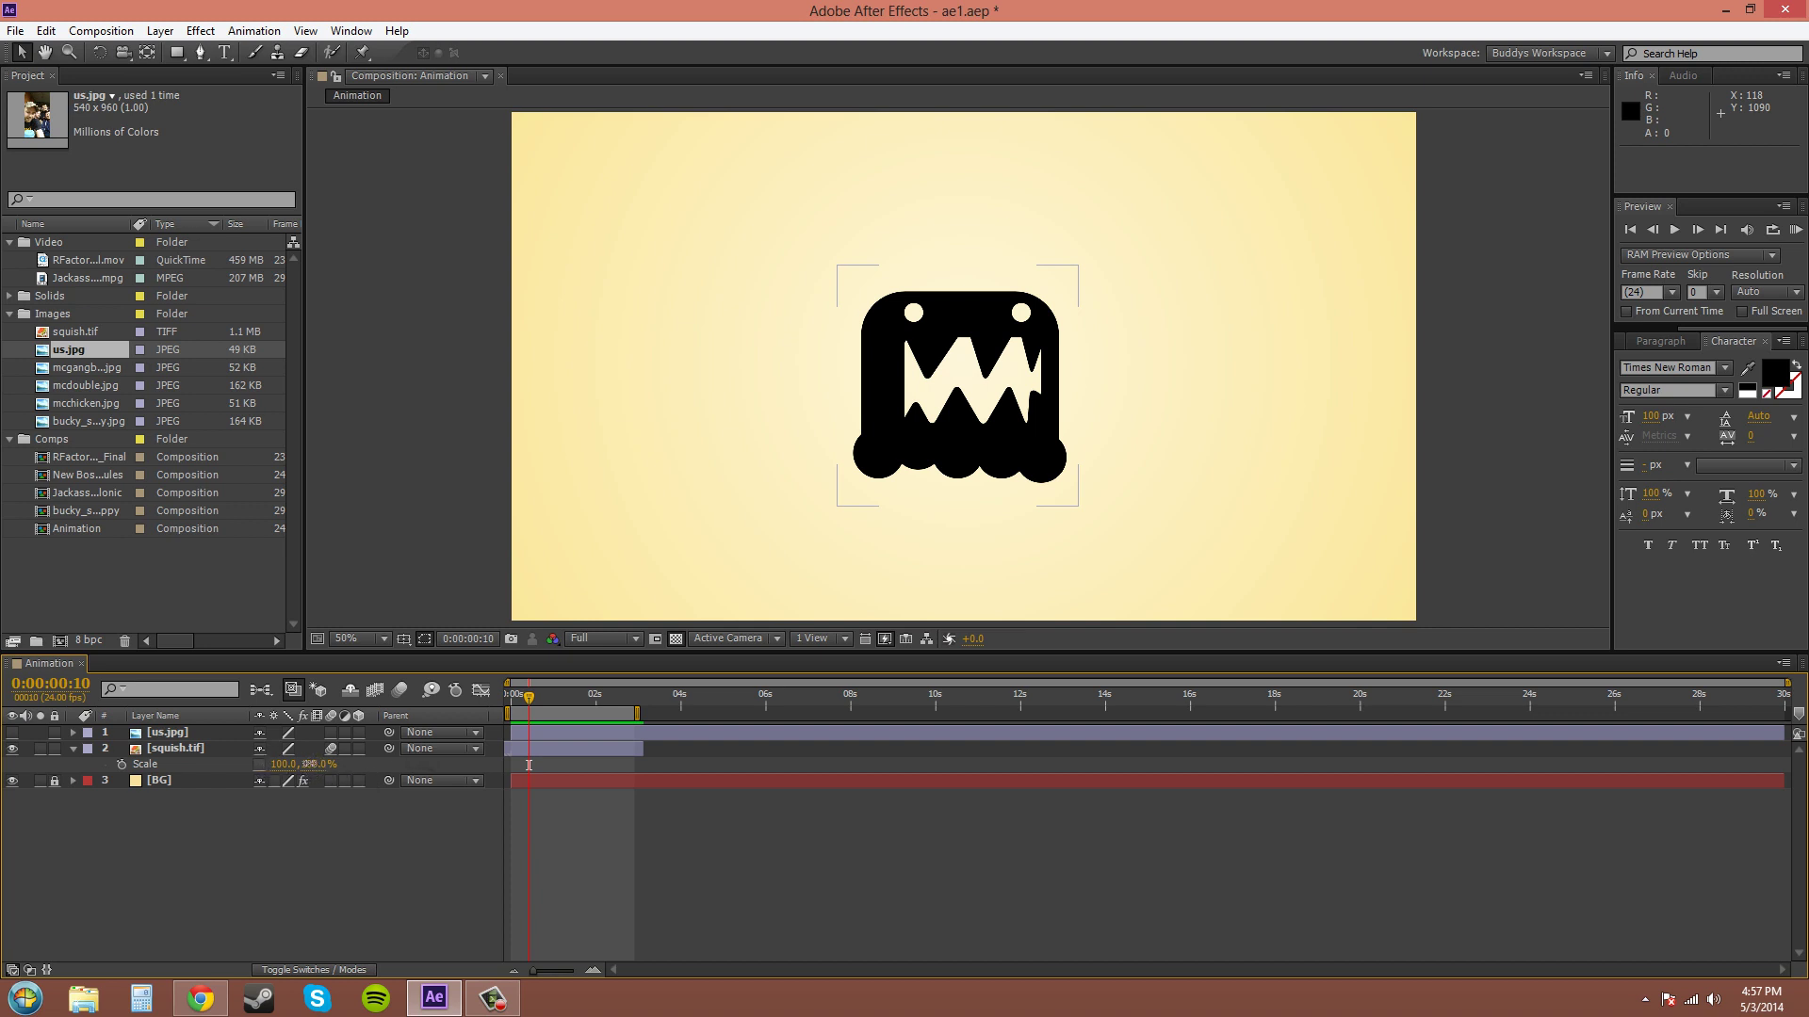
mouse_move(322, 769)
mouse_down()
mouse_move(341, 763)
mouse_move(313, 765)
mouse_move(327, 770)
mouse_up()
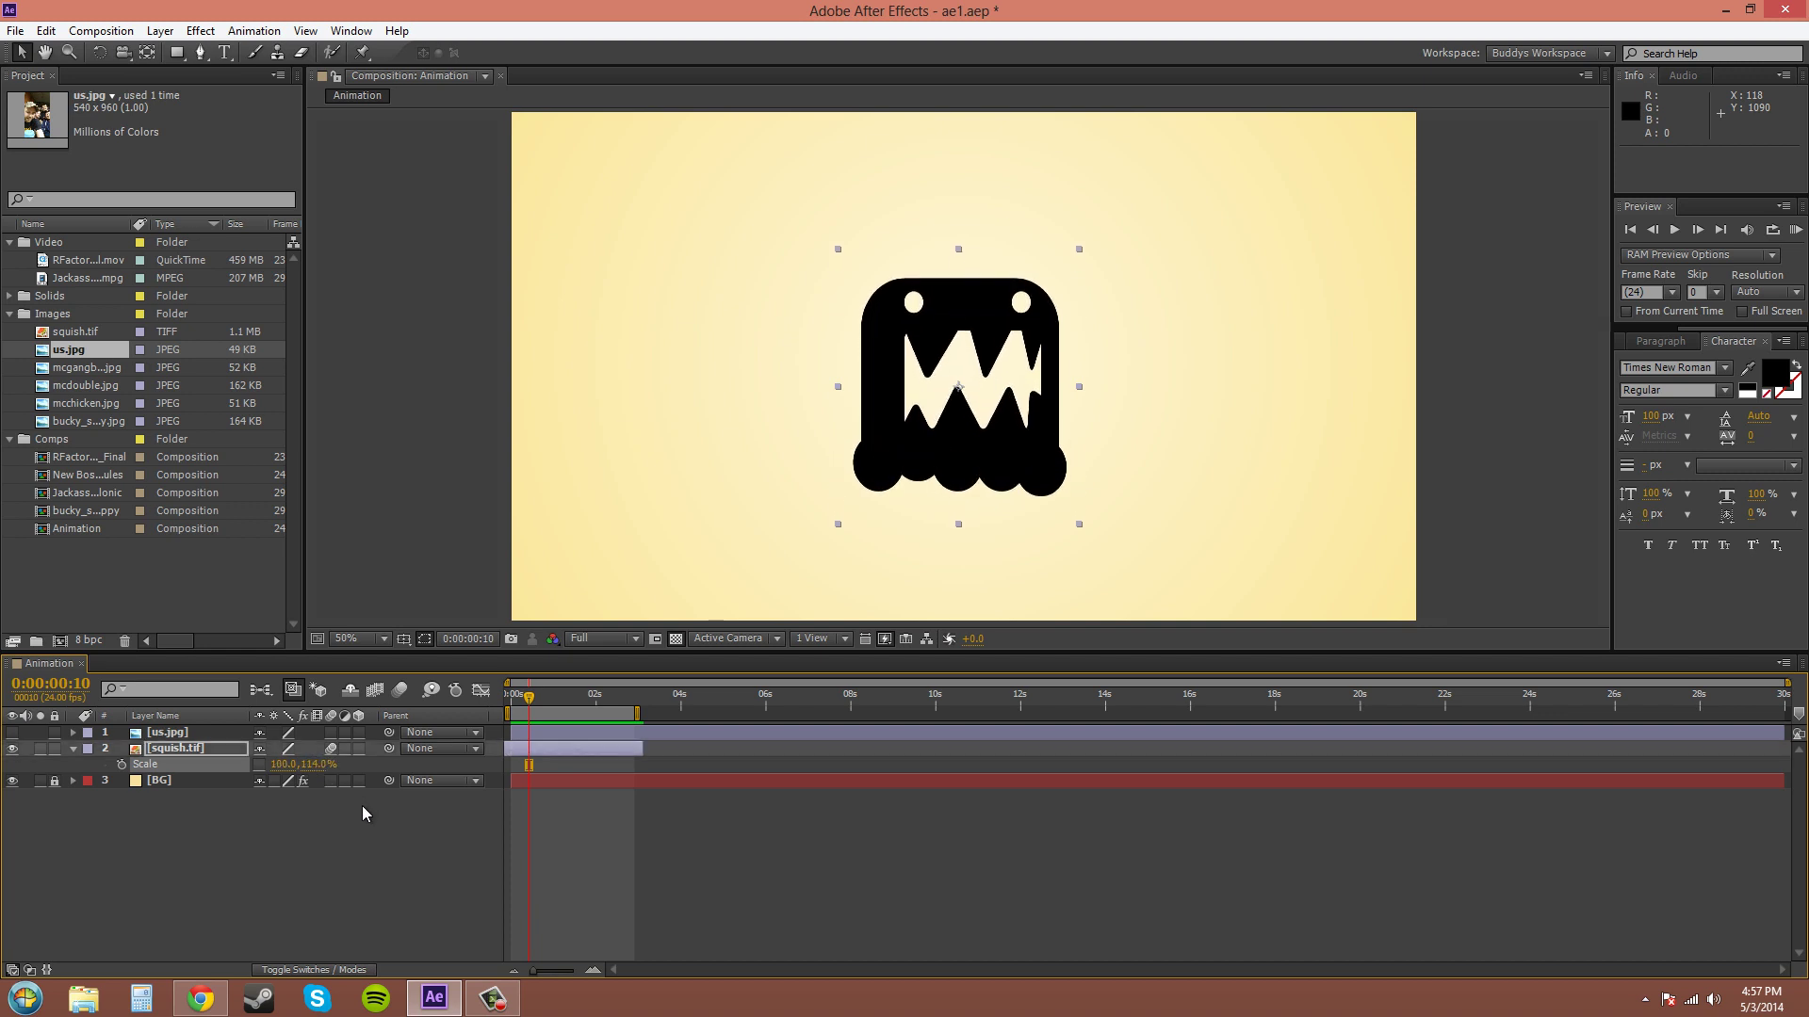
key(ctrl+z)
click(313, 764)
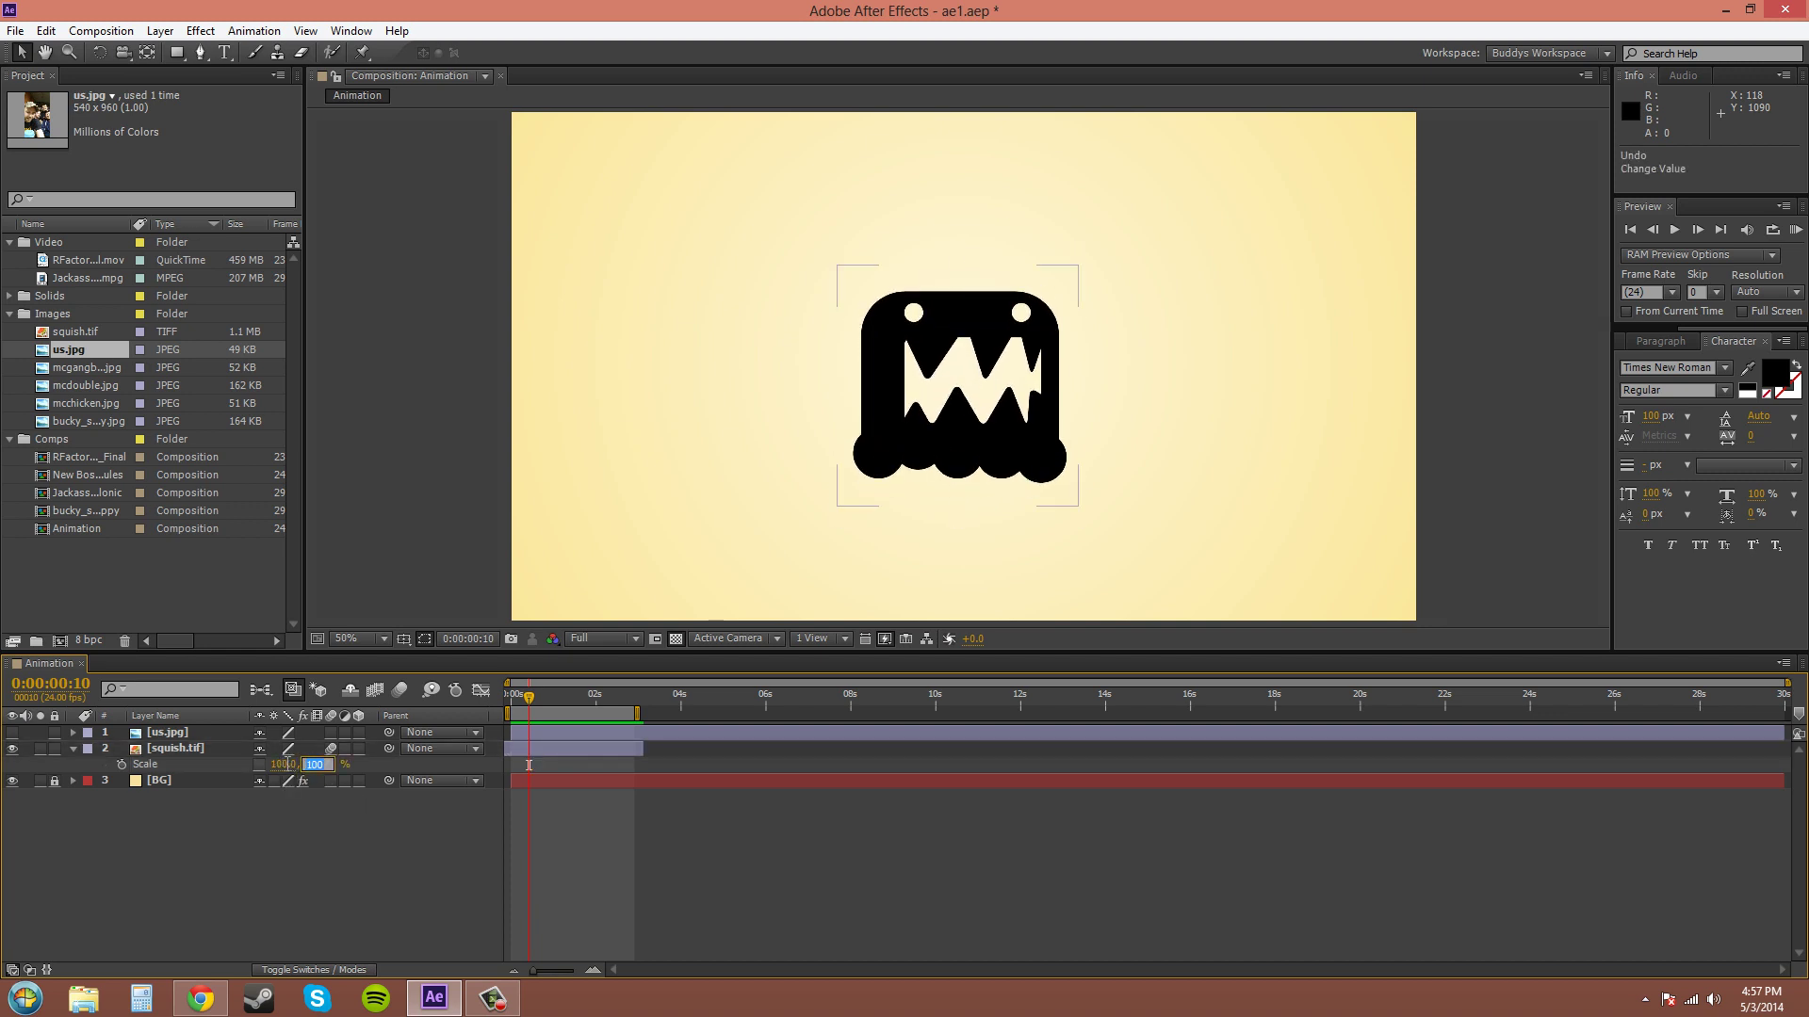
key(shift+Tab)
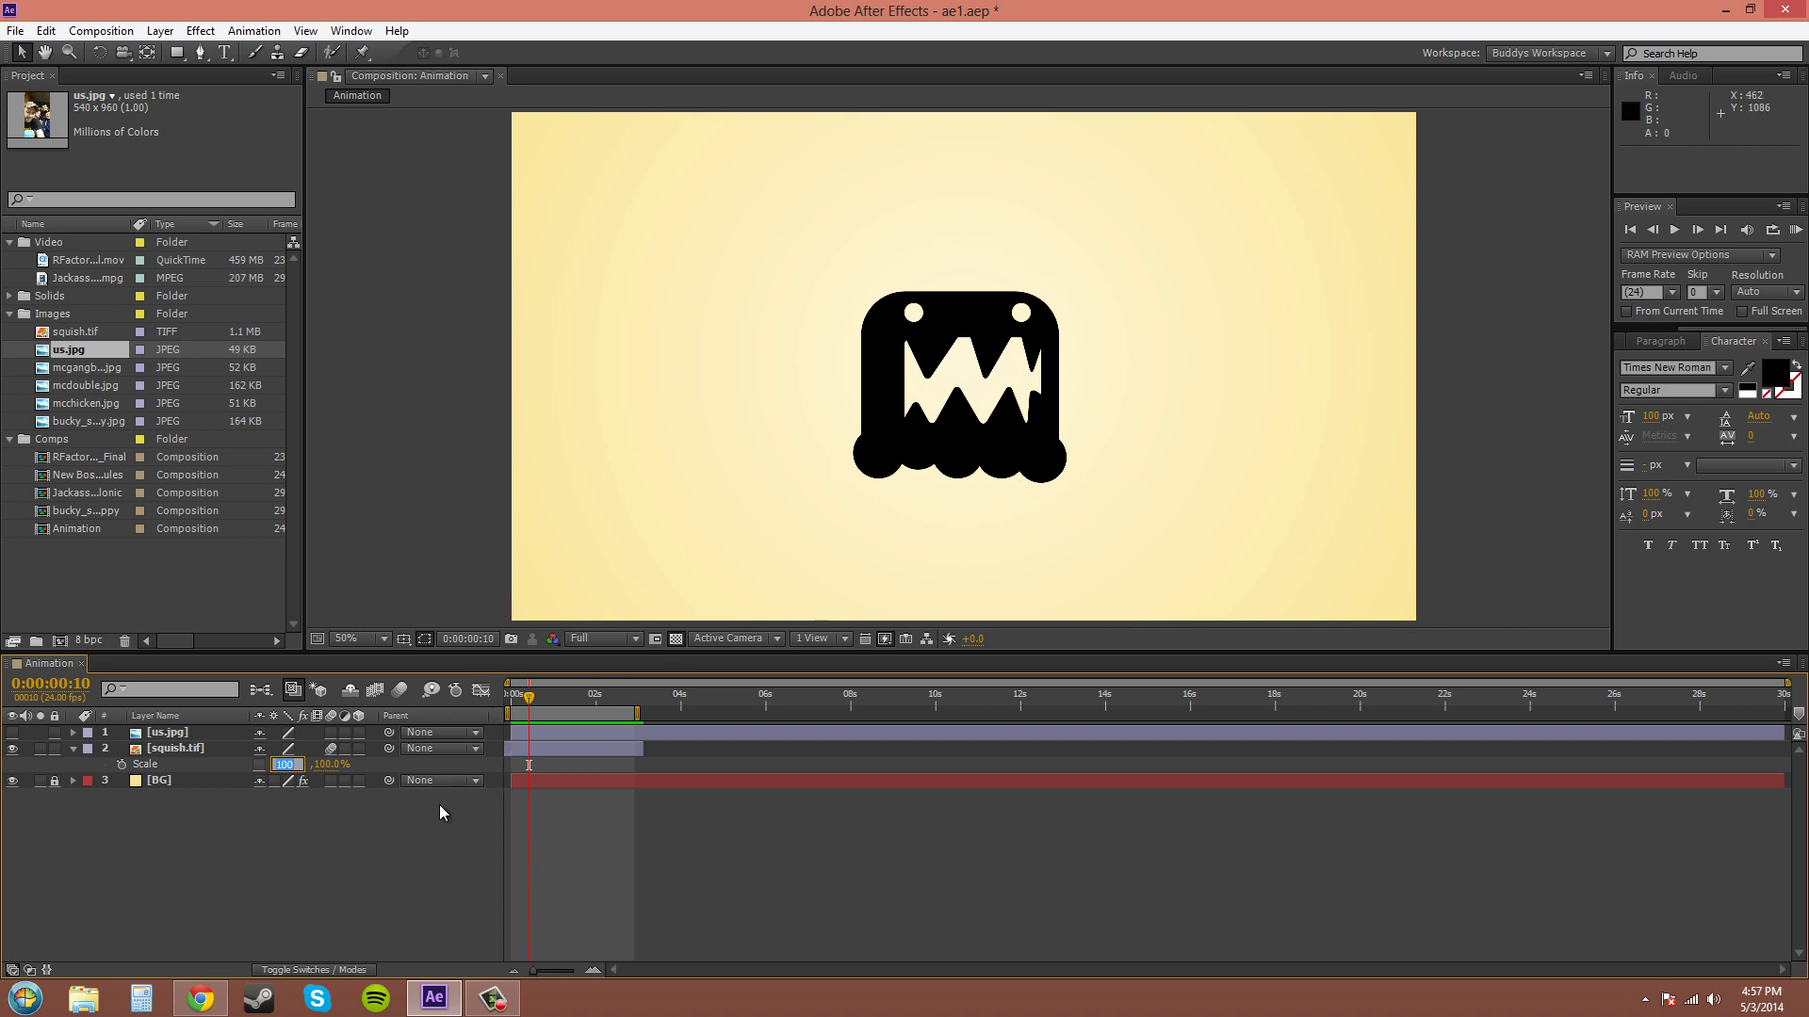
Step: Flip the monster horizontally with -100 width, undoing a trial enlargement to about 136%
key(Return)
click(283, 764)
key(Return)
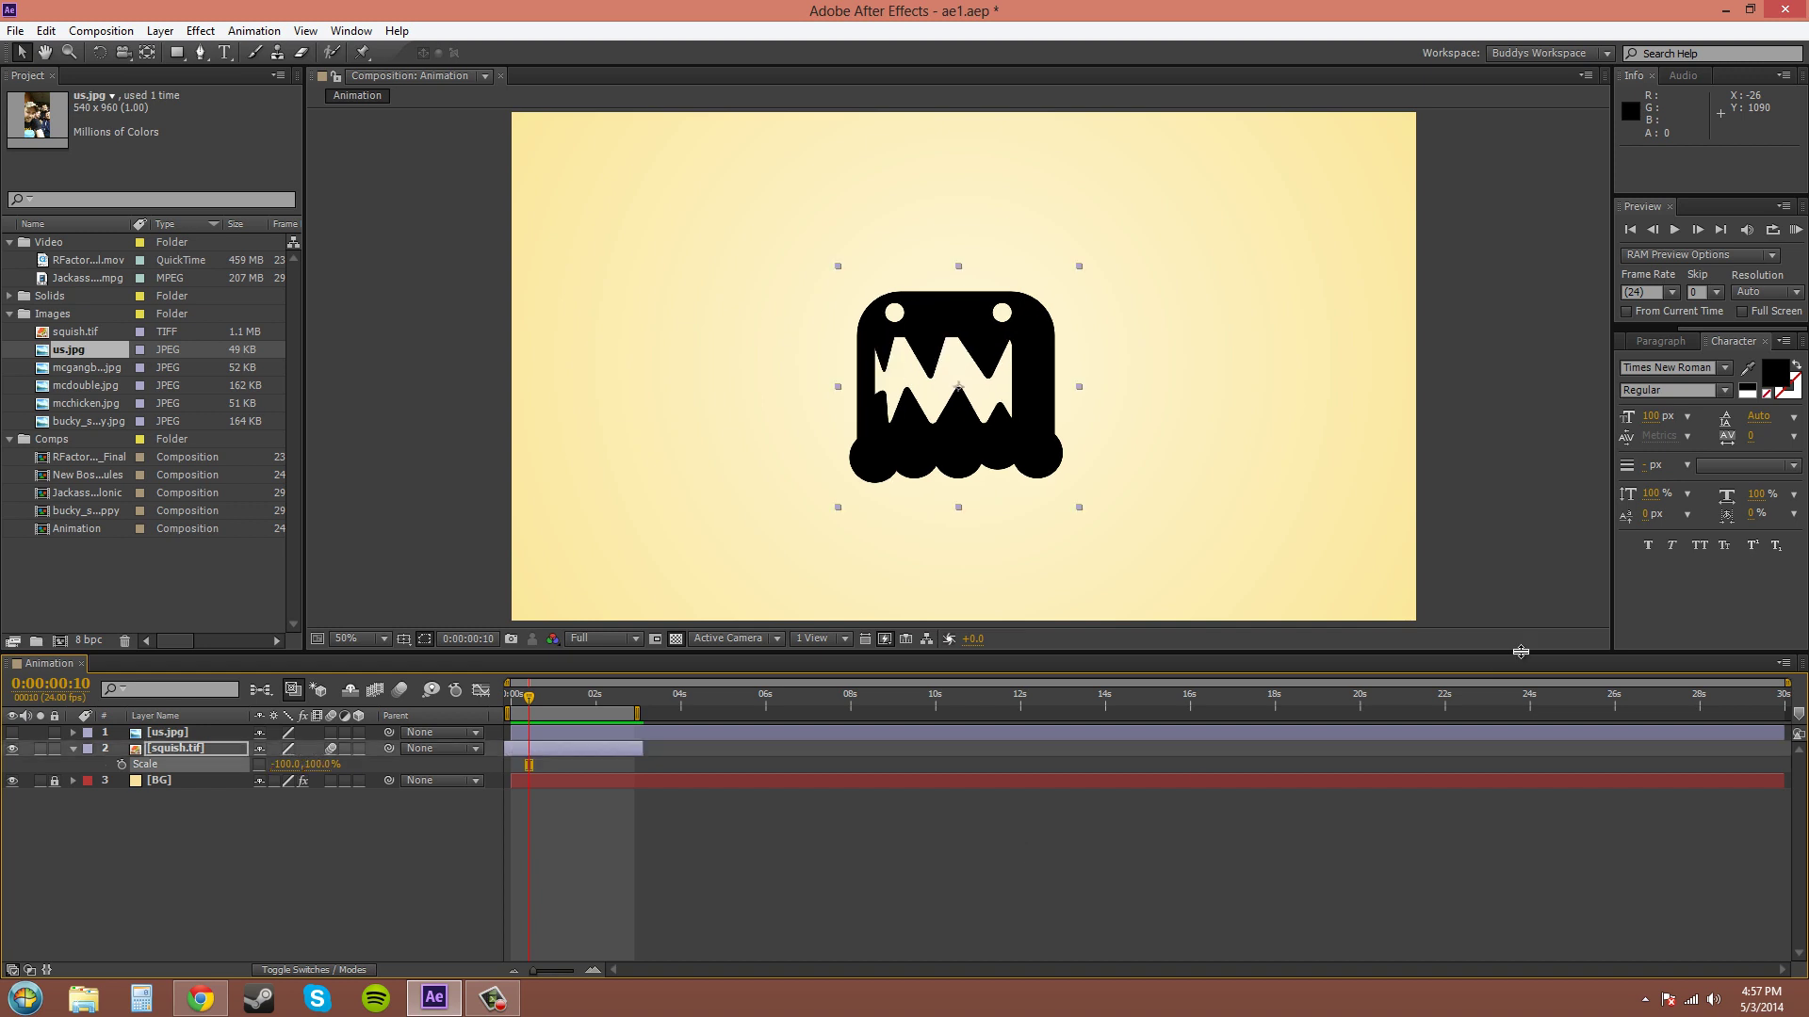
click(250, 801)
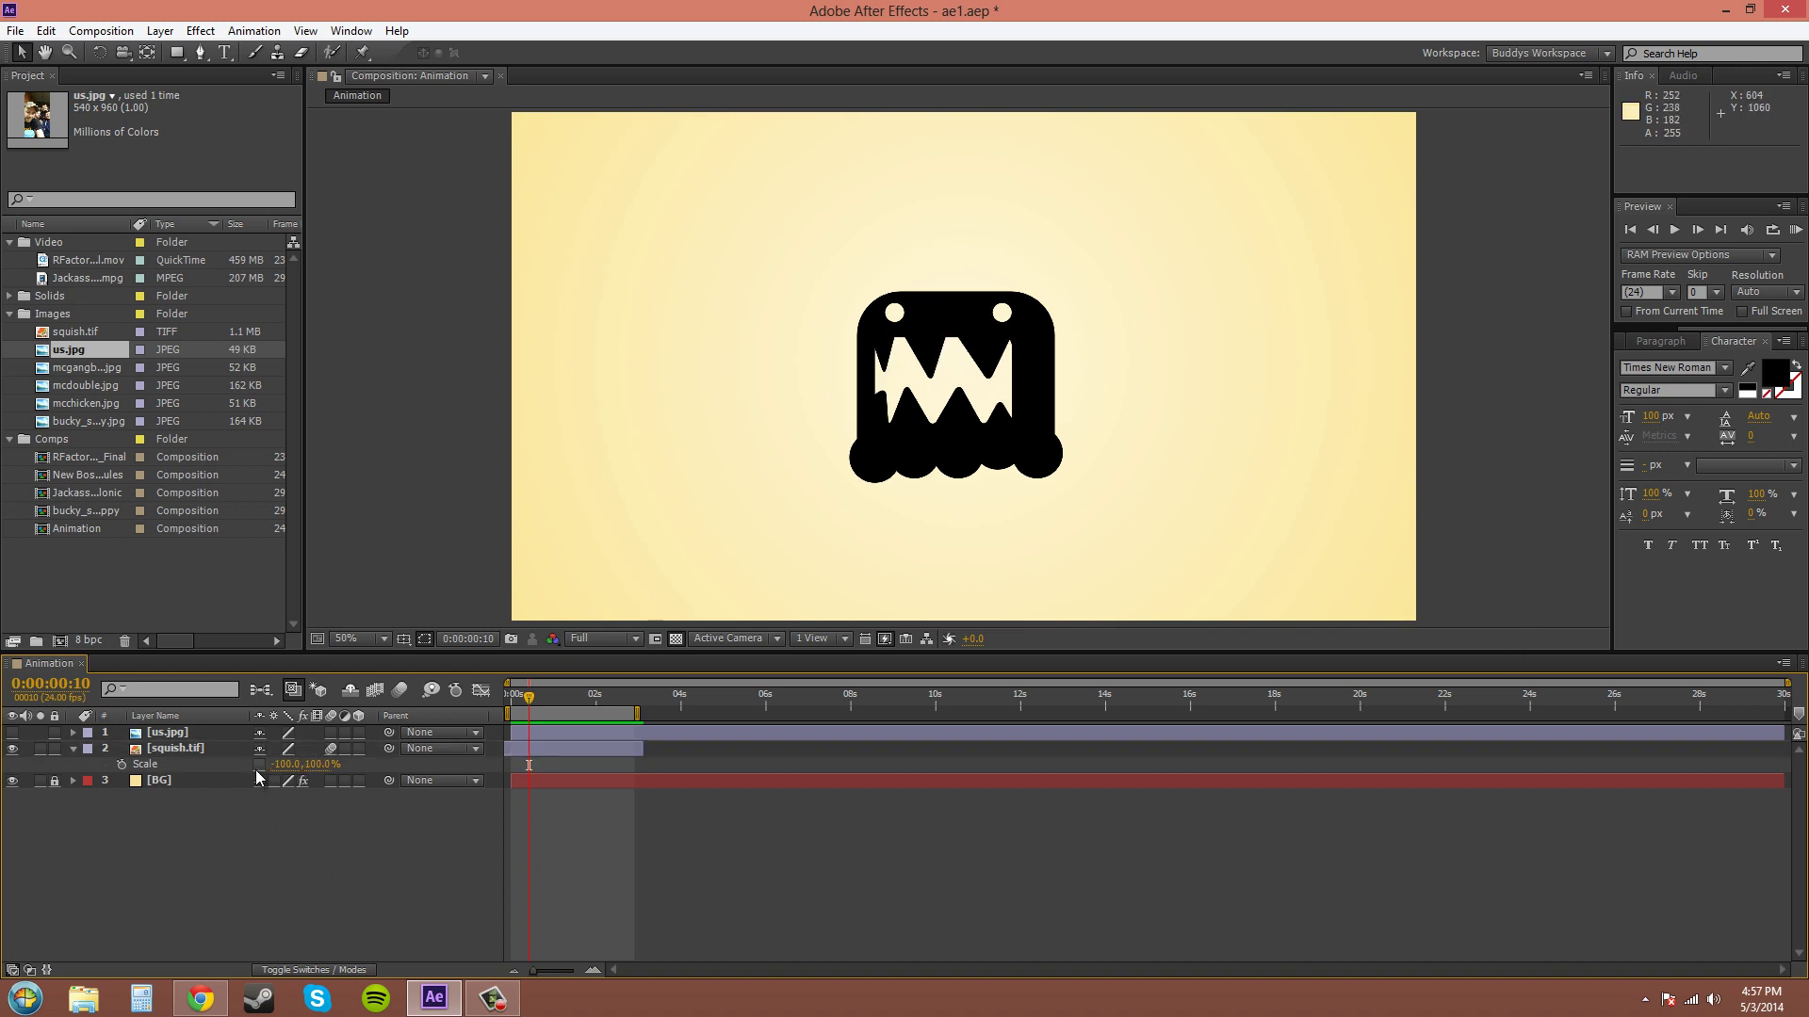
drag(275, 764, 329, 759)
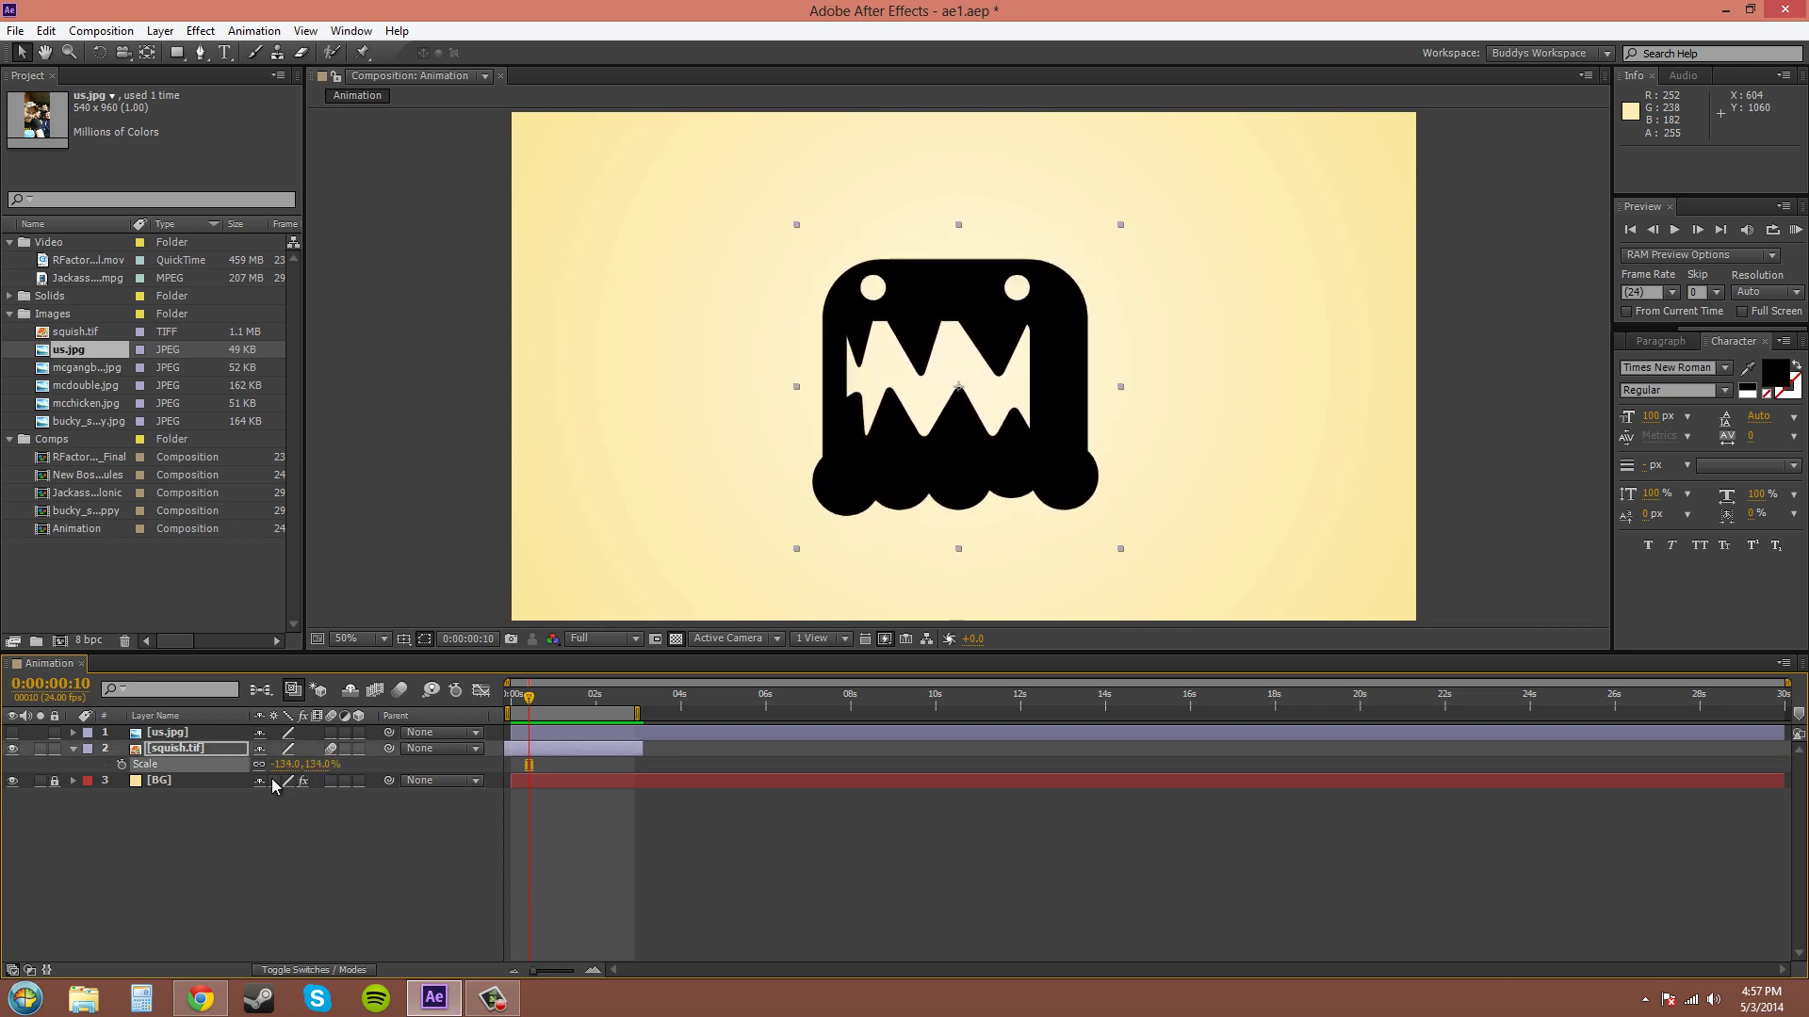
key(ctrl+z)
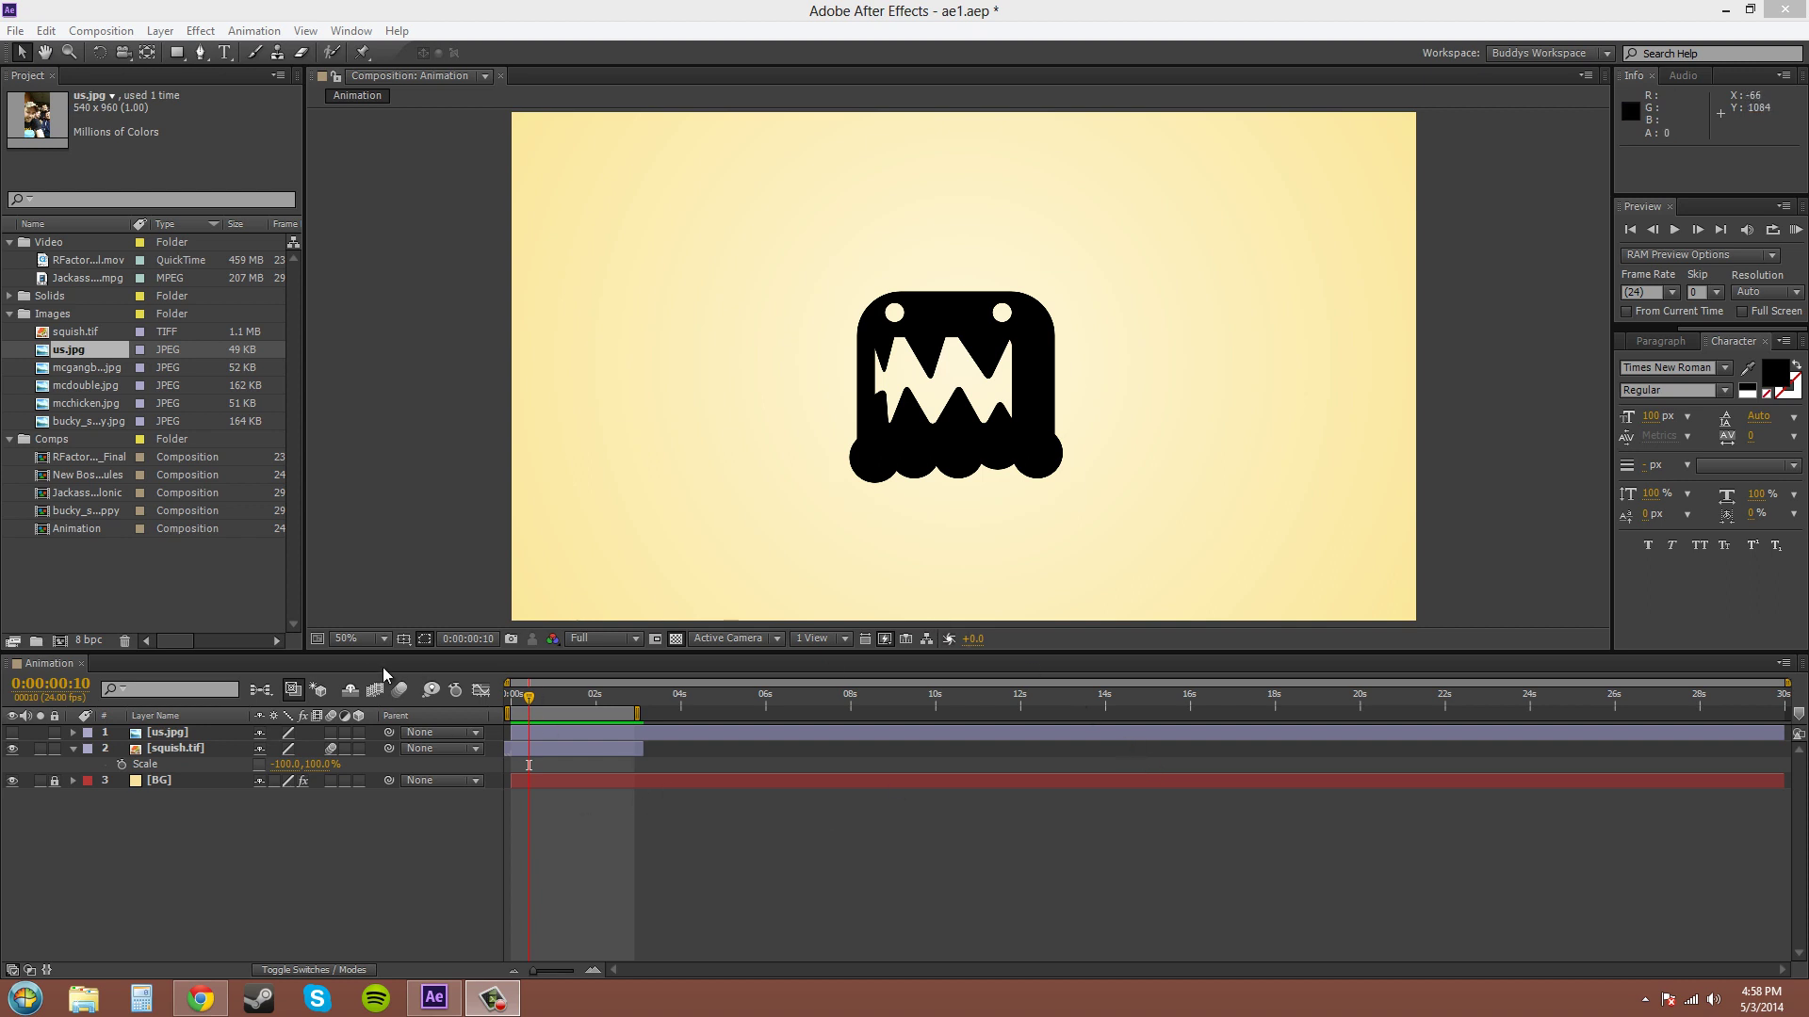
Step: Set the width back to 100 to unflip the monster and relink the Scale width and height
click(292, 766)
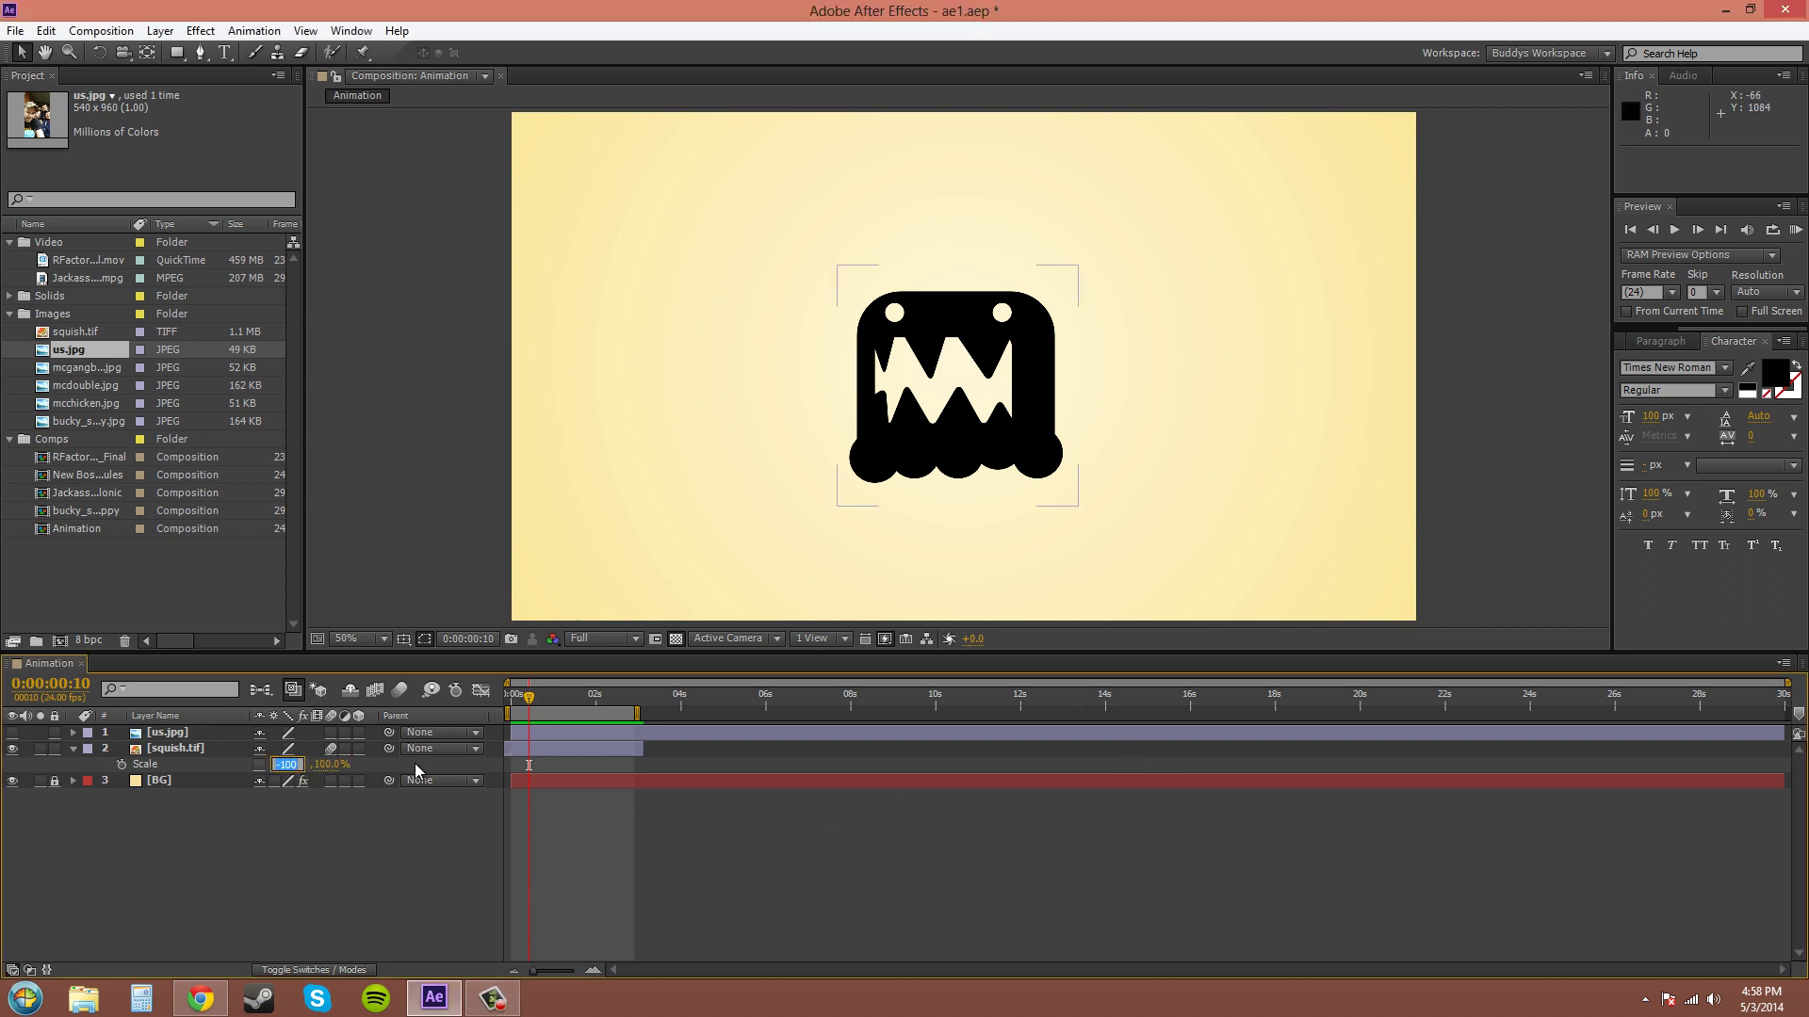
text(100)
key(Return)
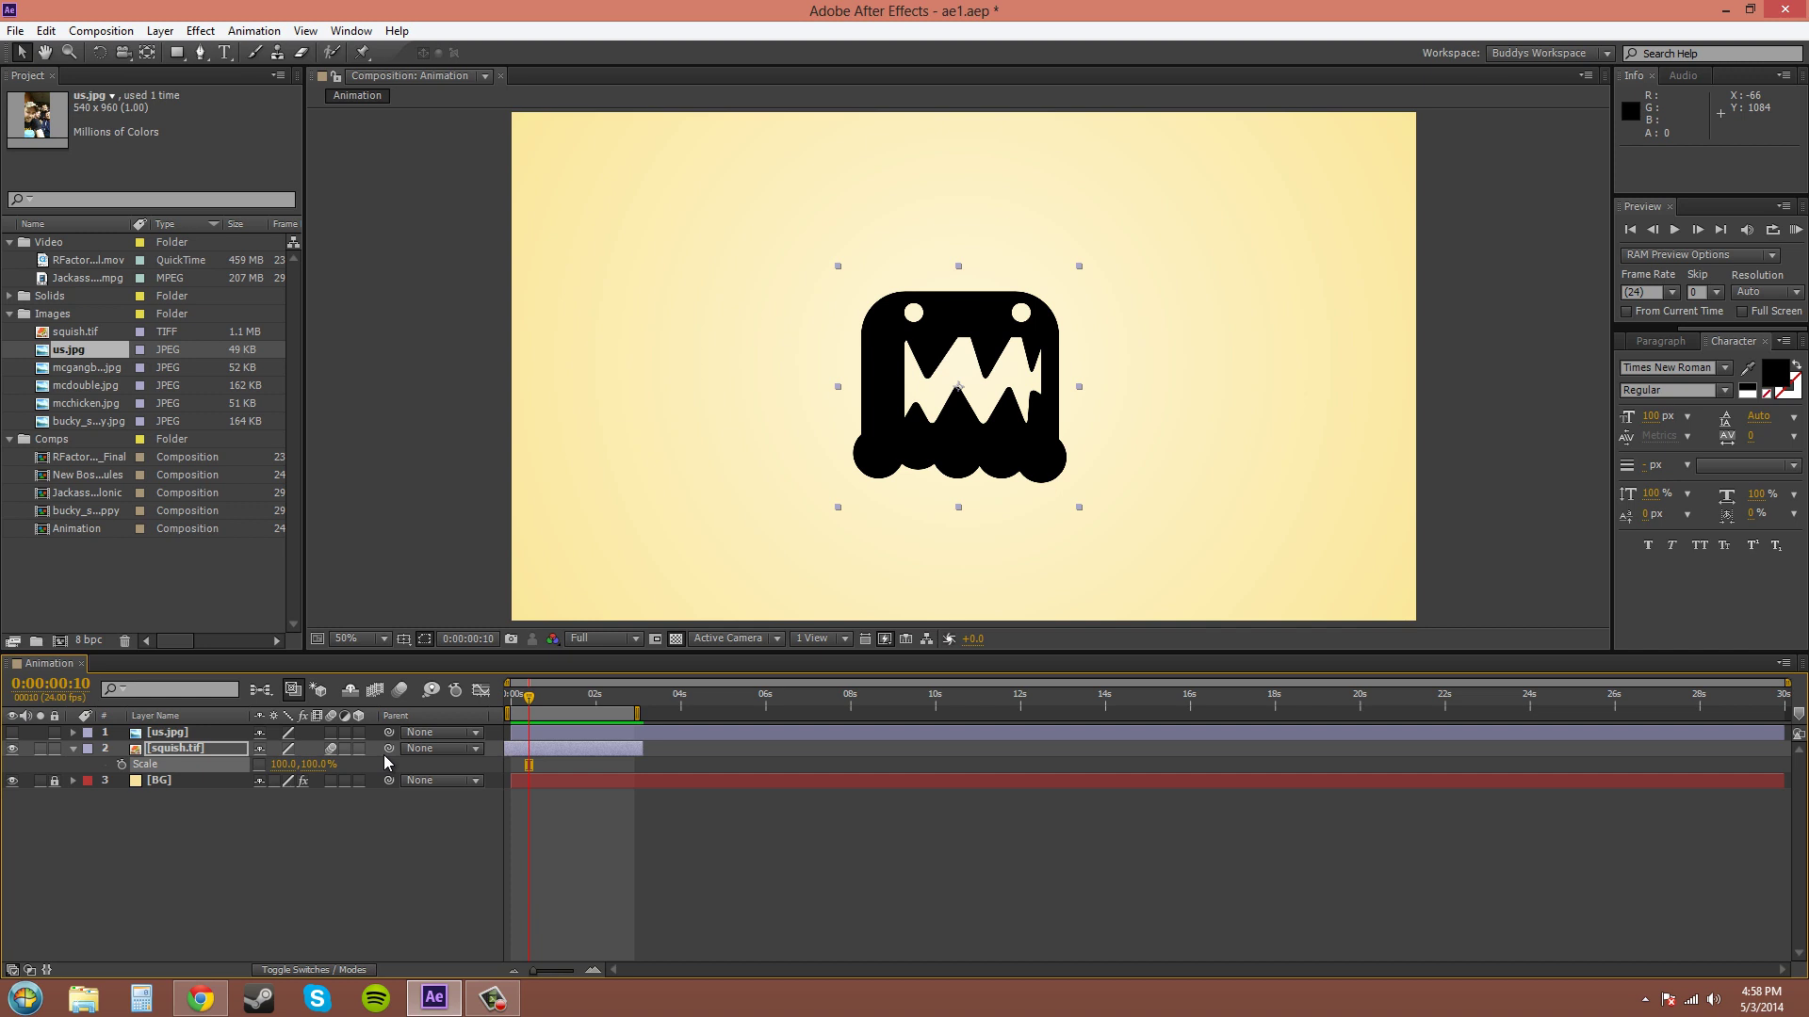
click(259, 765)
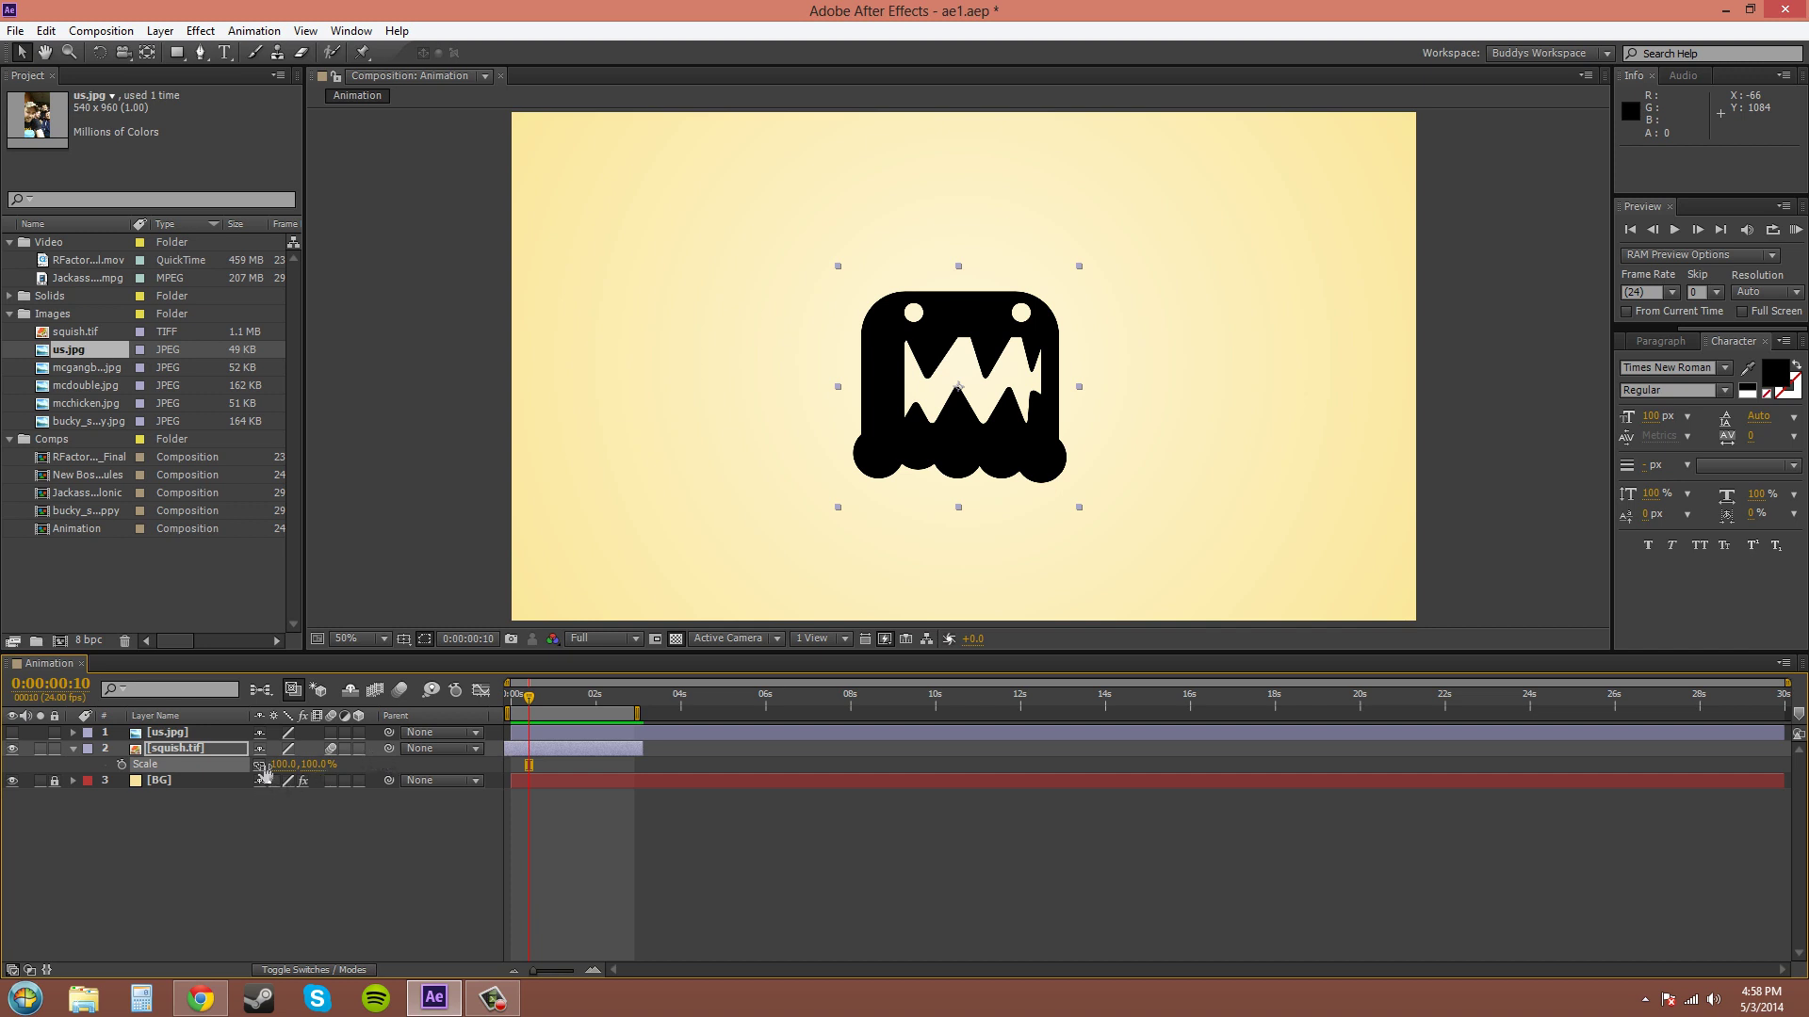
click(1336, 406)
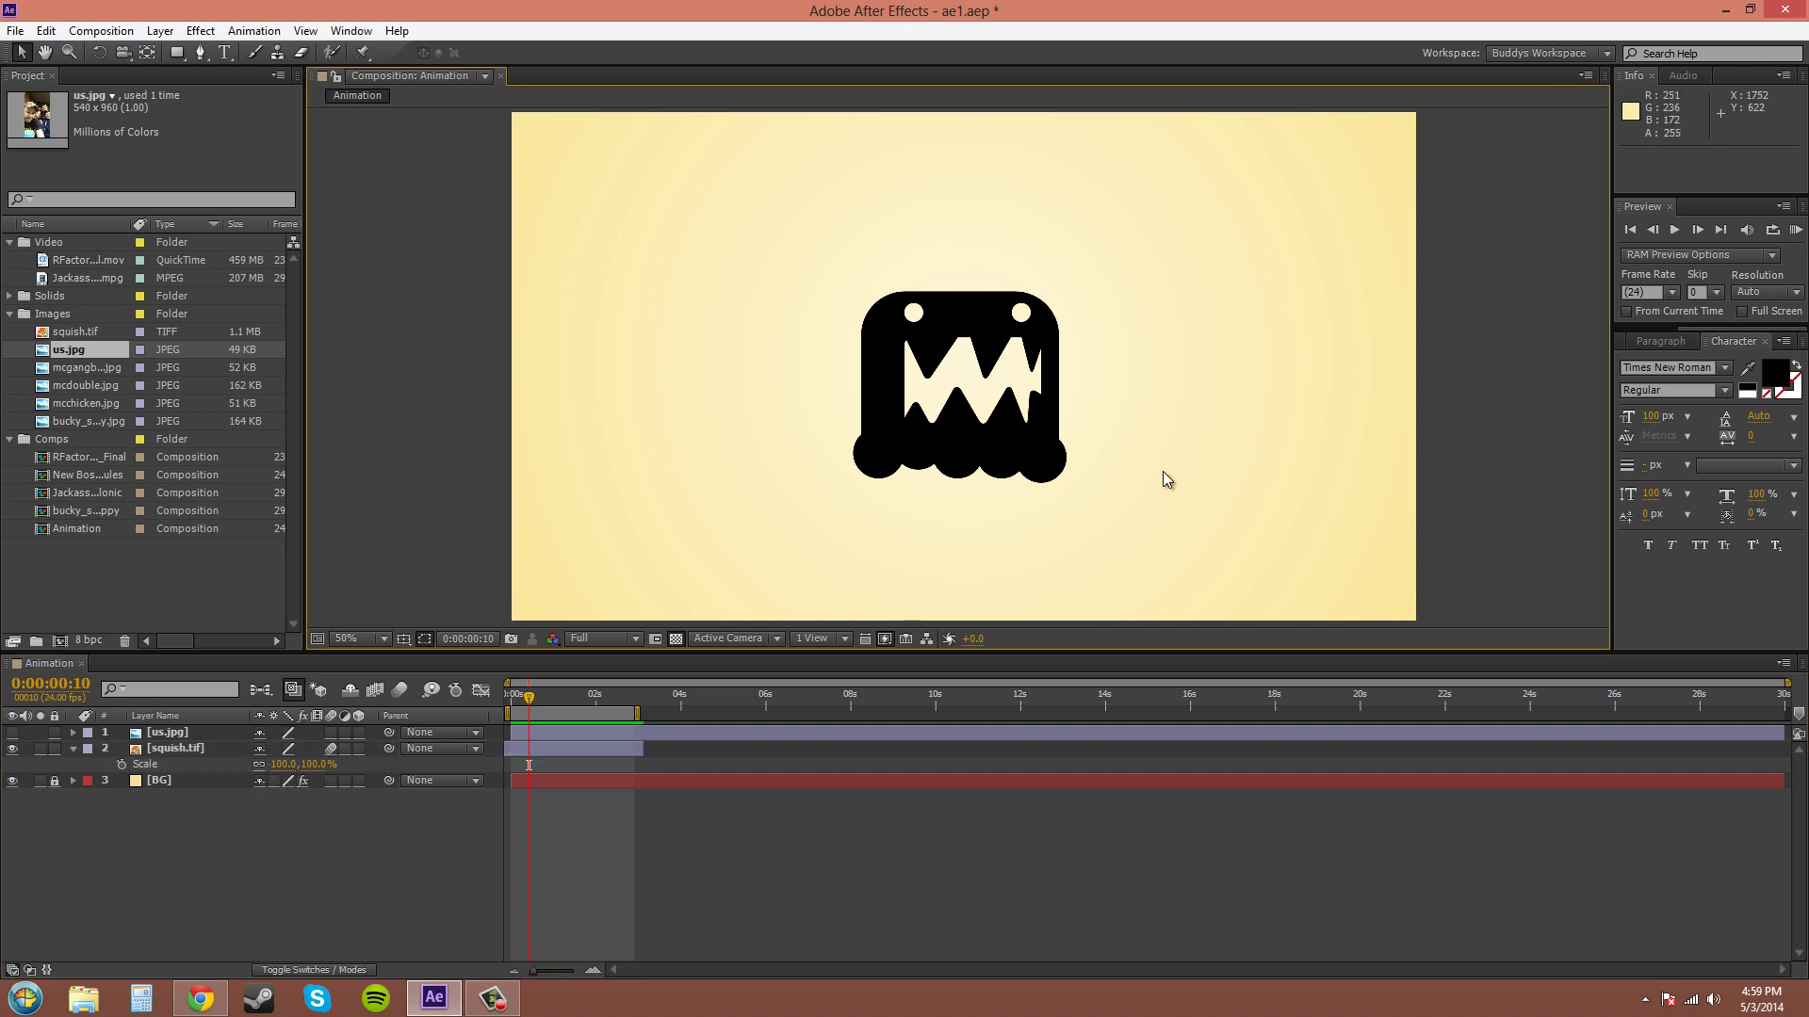
key(ctrl+z)
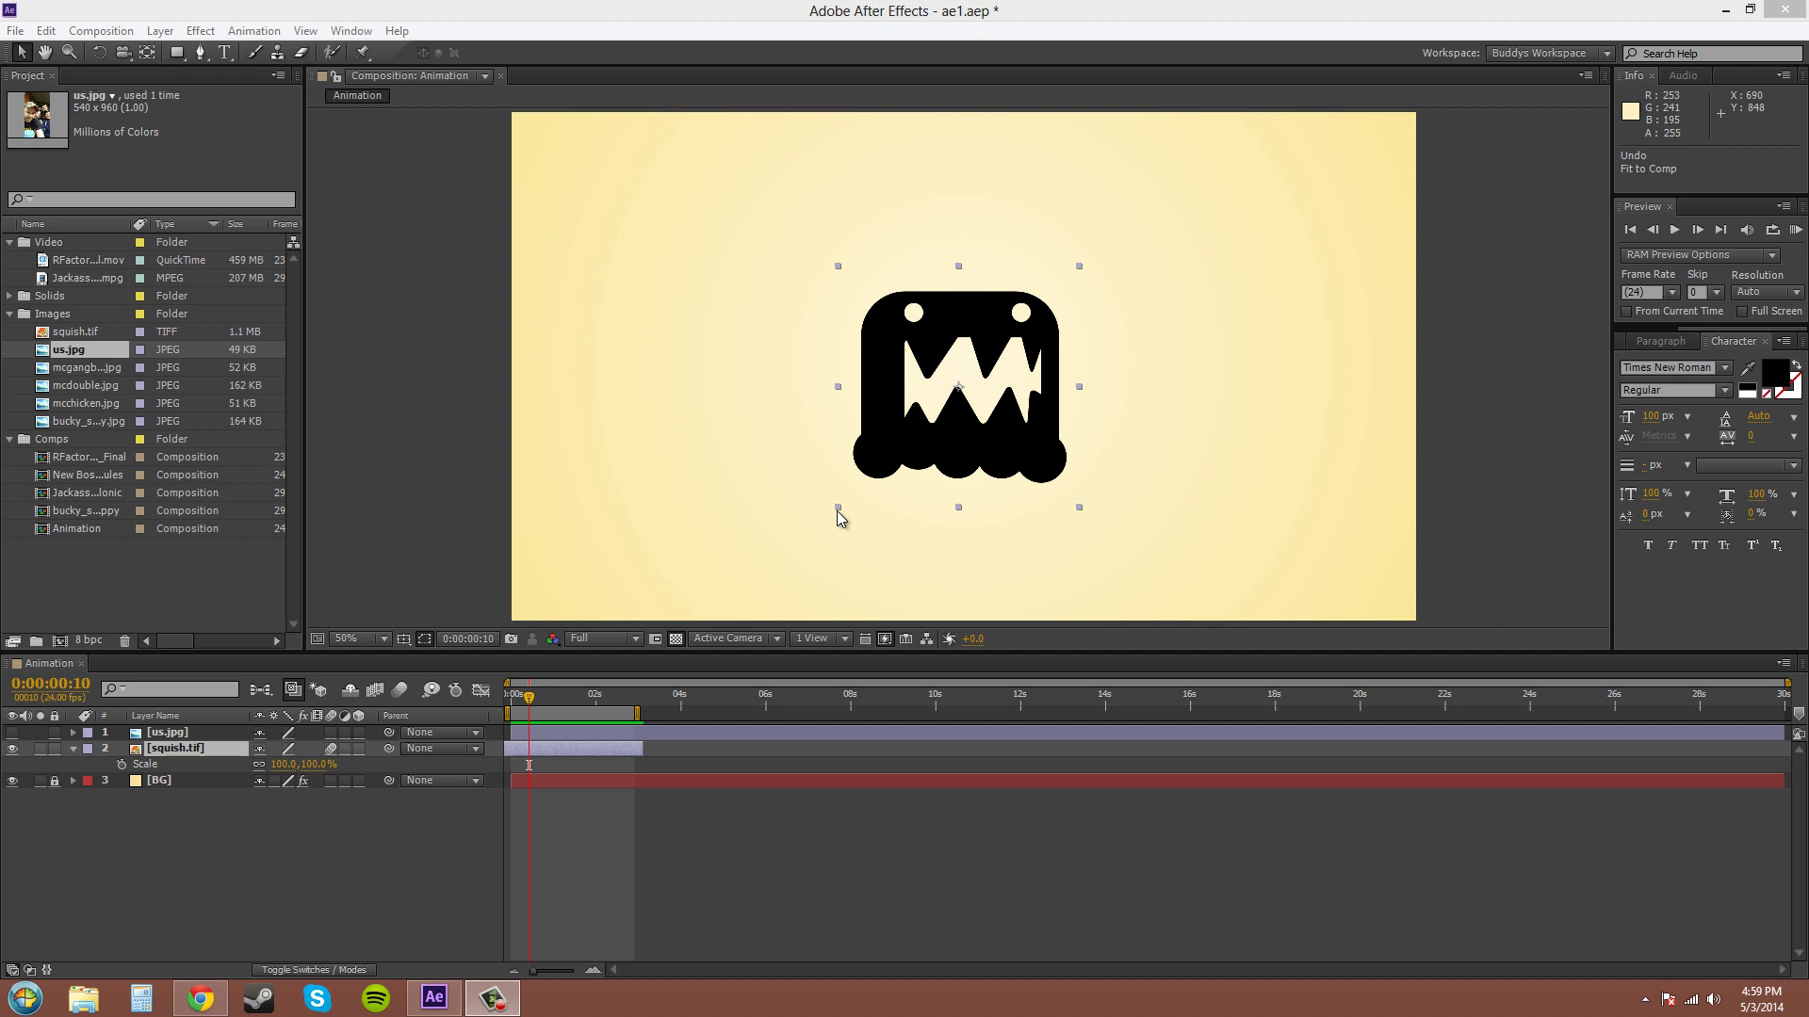
click(999, 322)
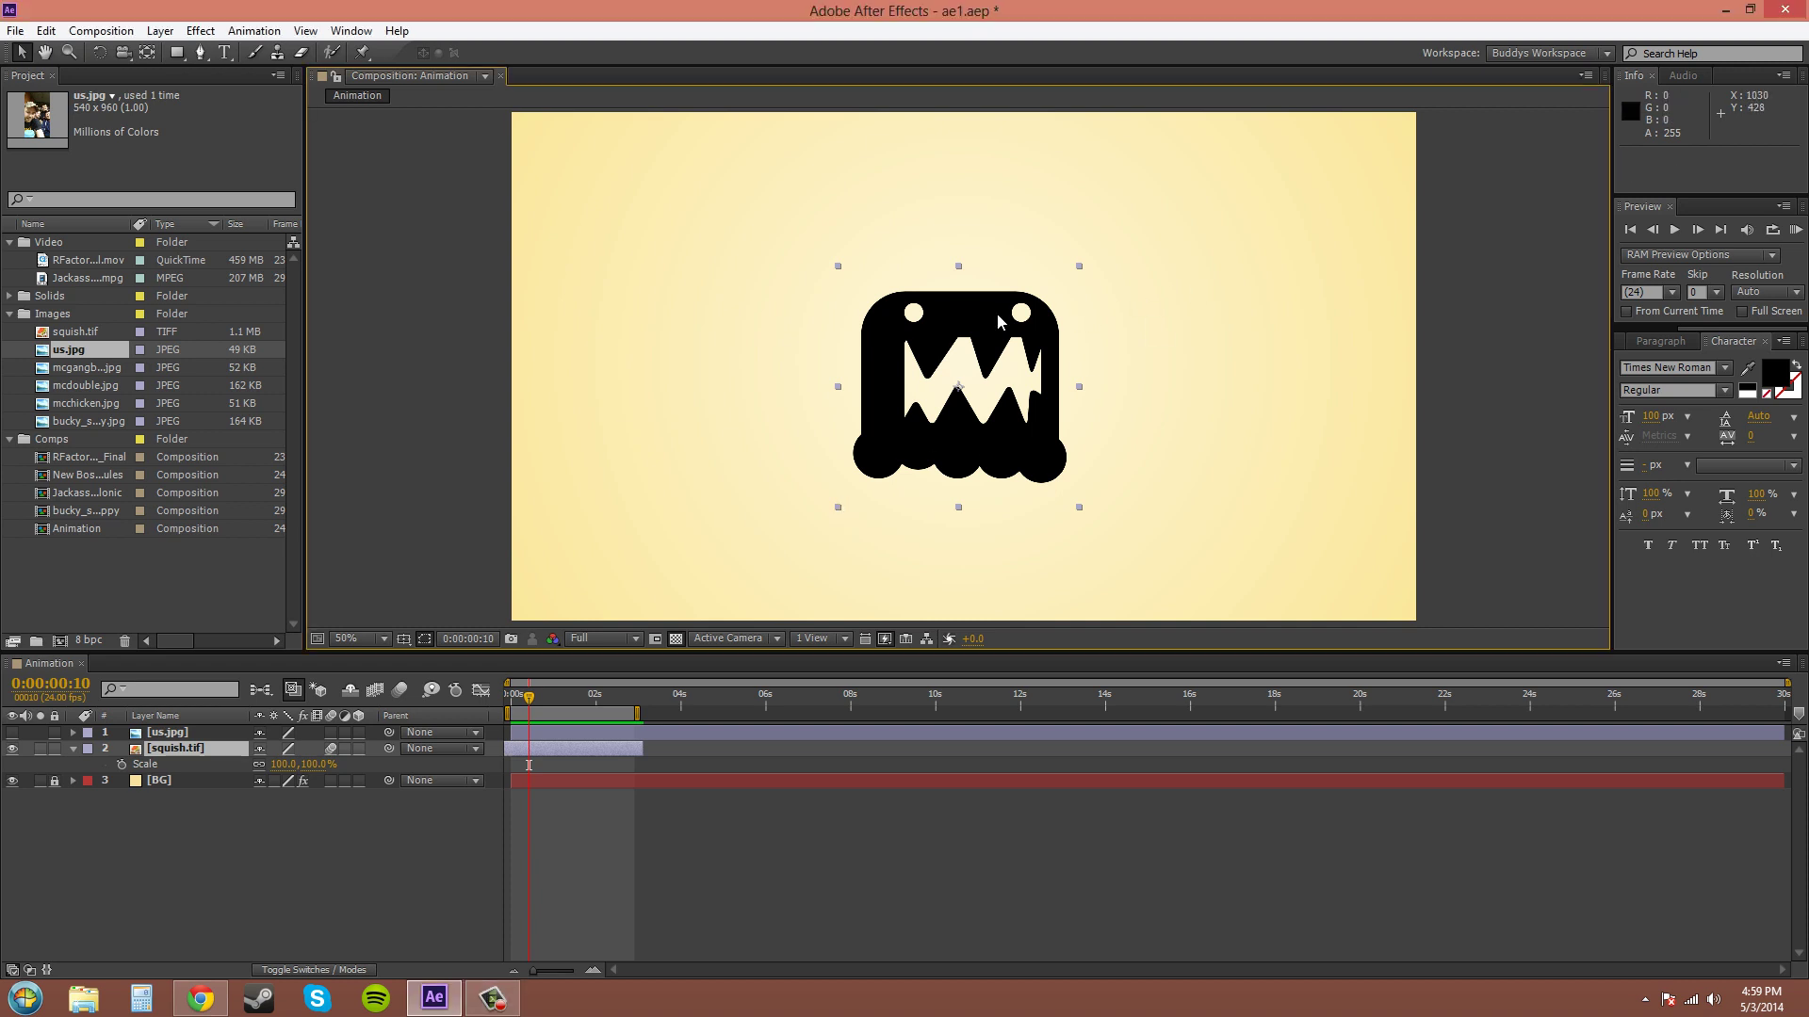
key(ctrl+alt+f)
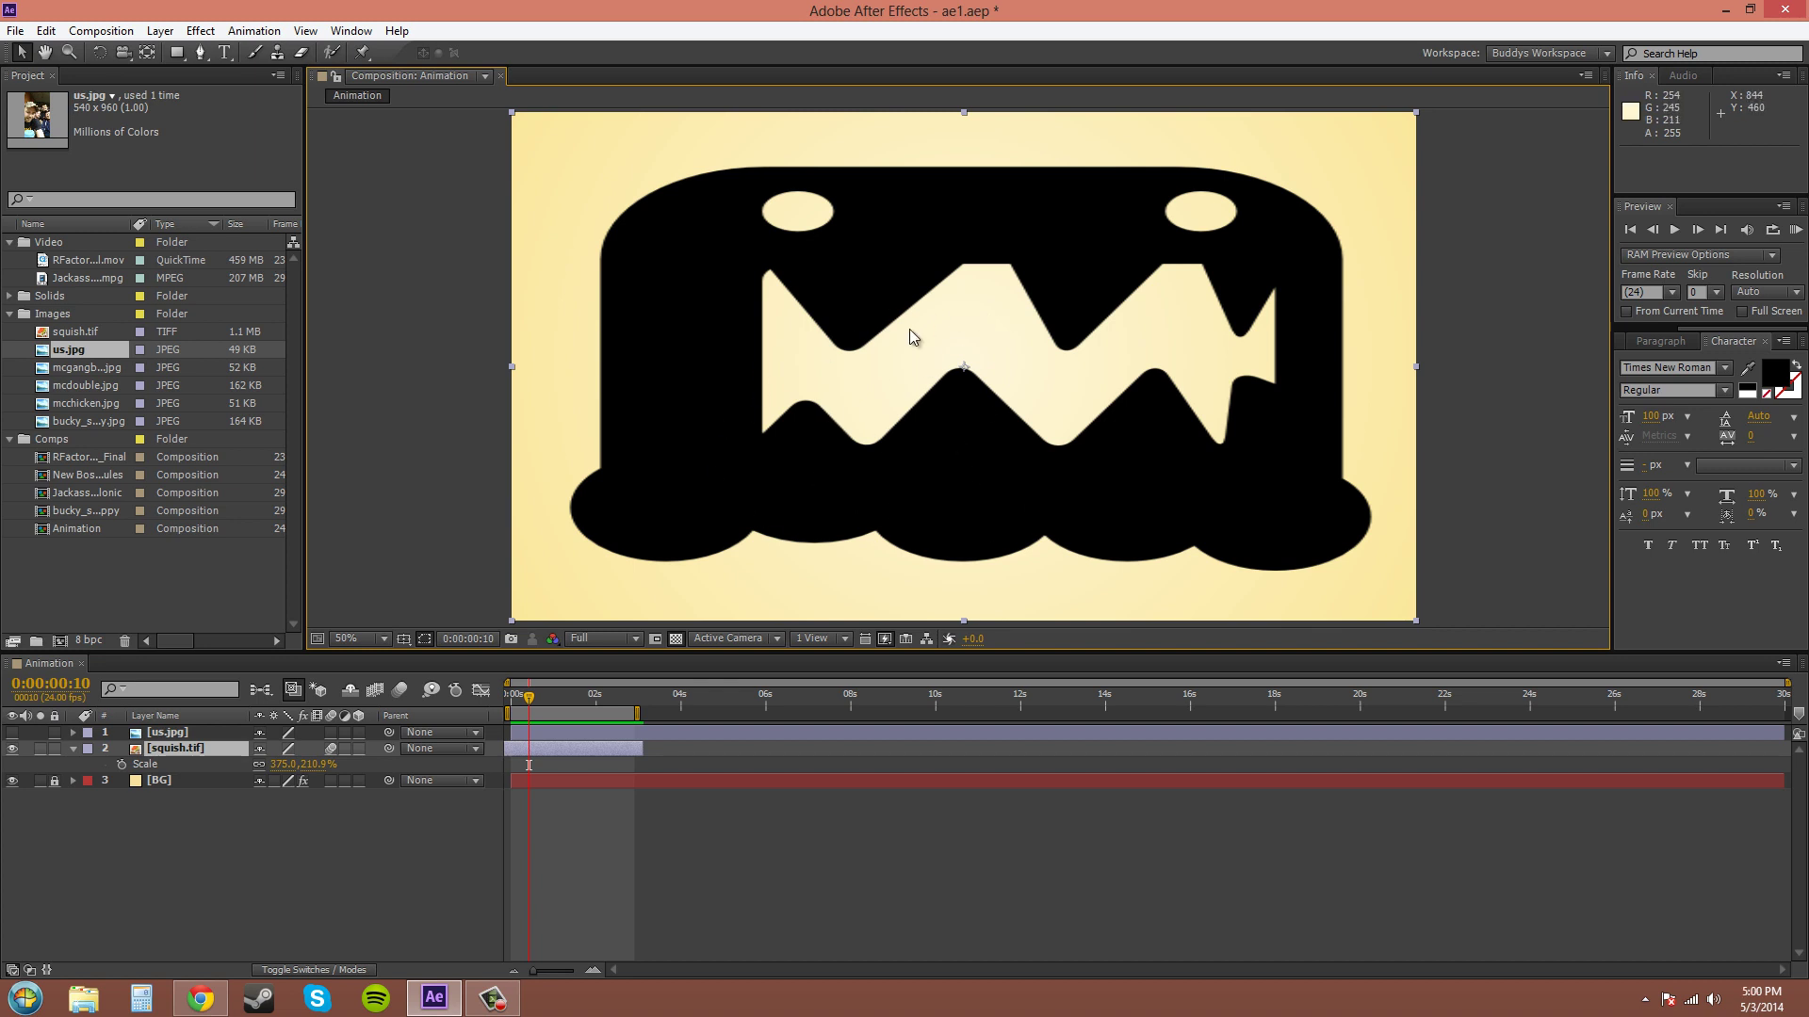
click(45, 31)
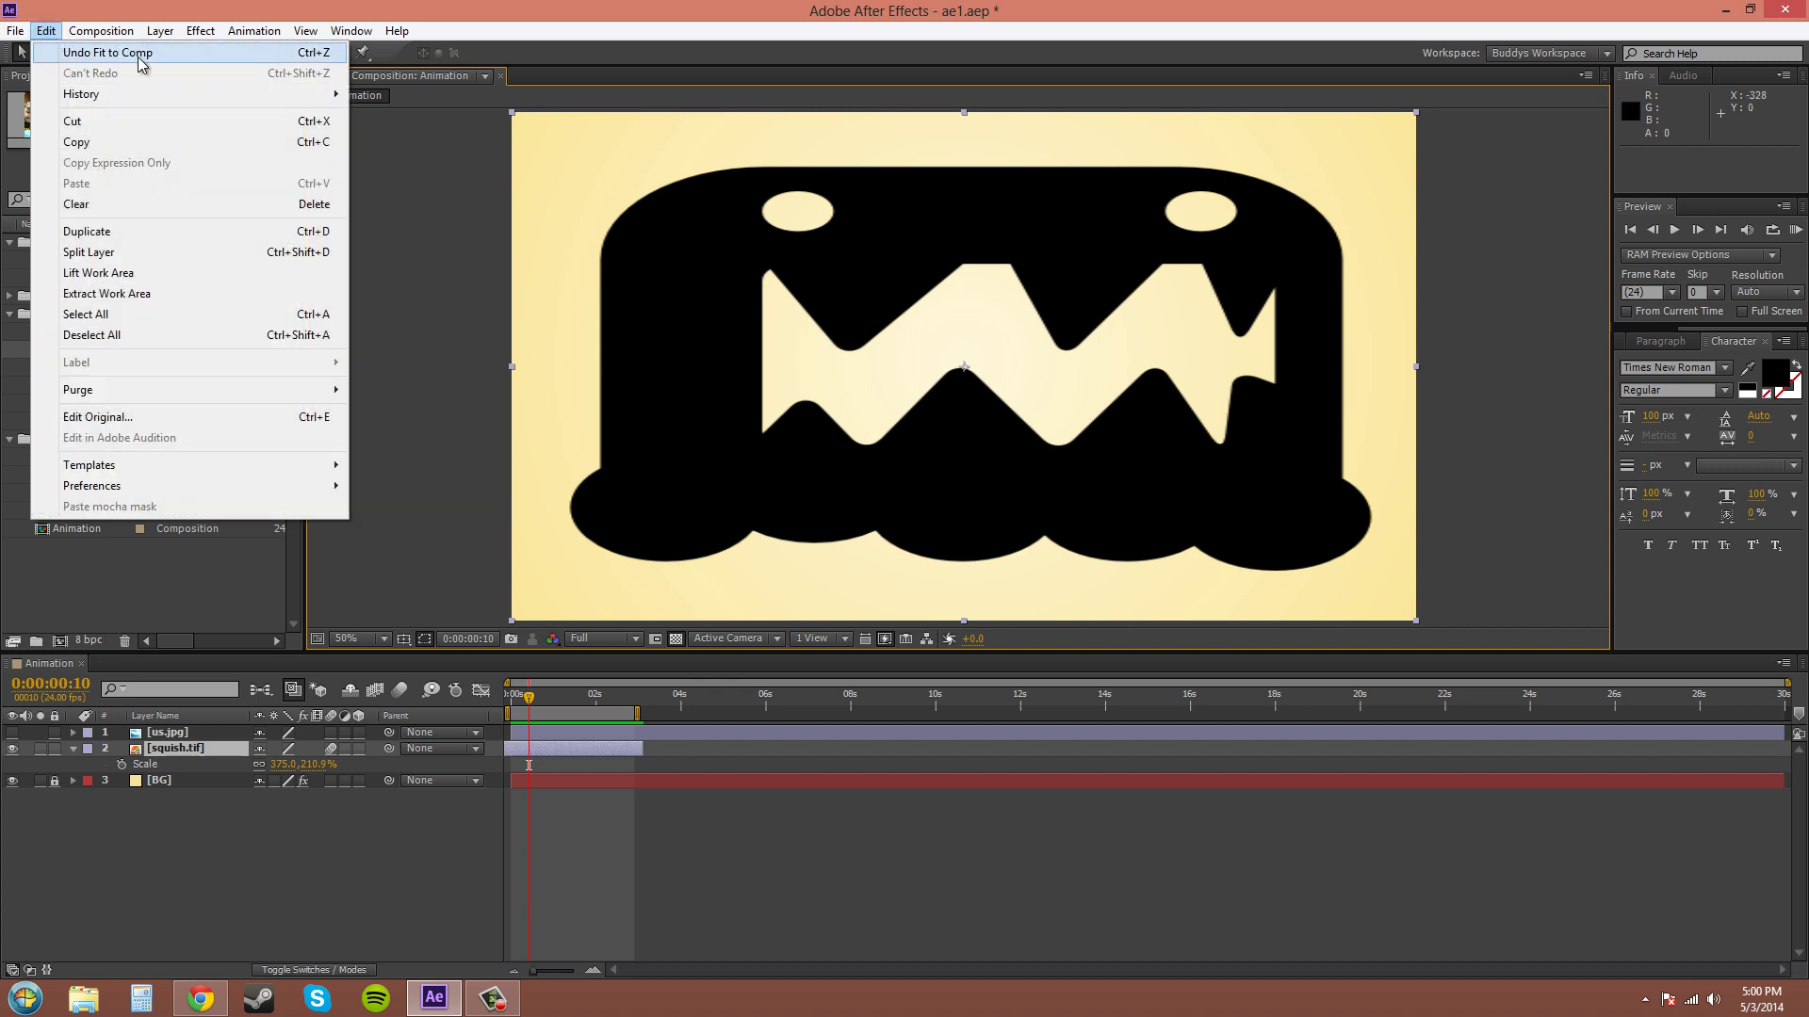
click(209, 56)
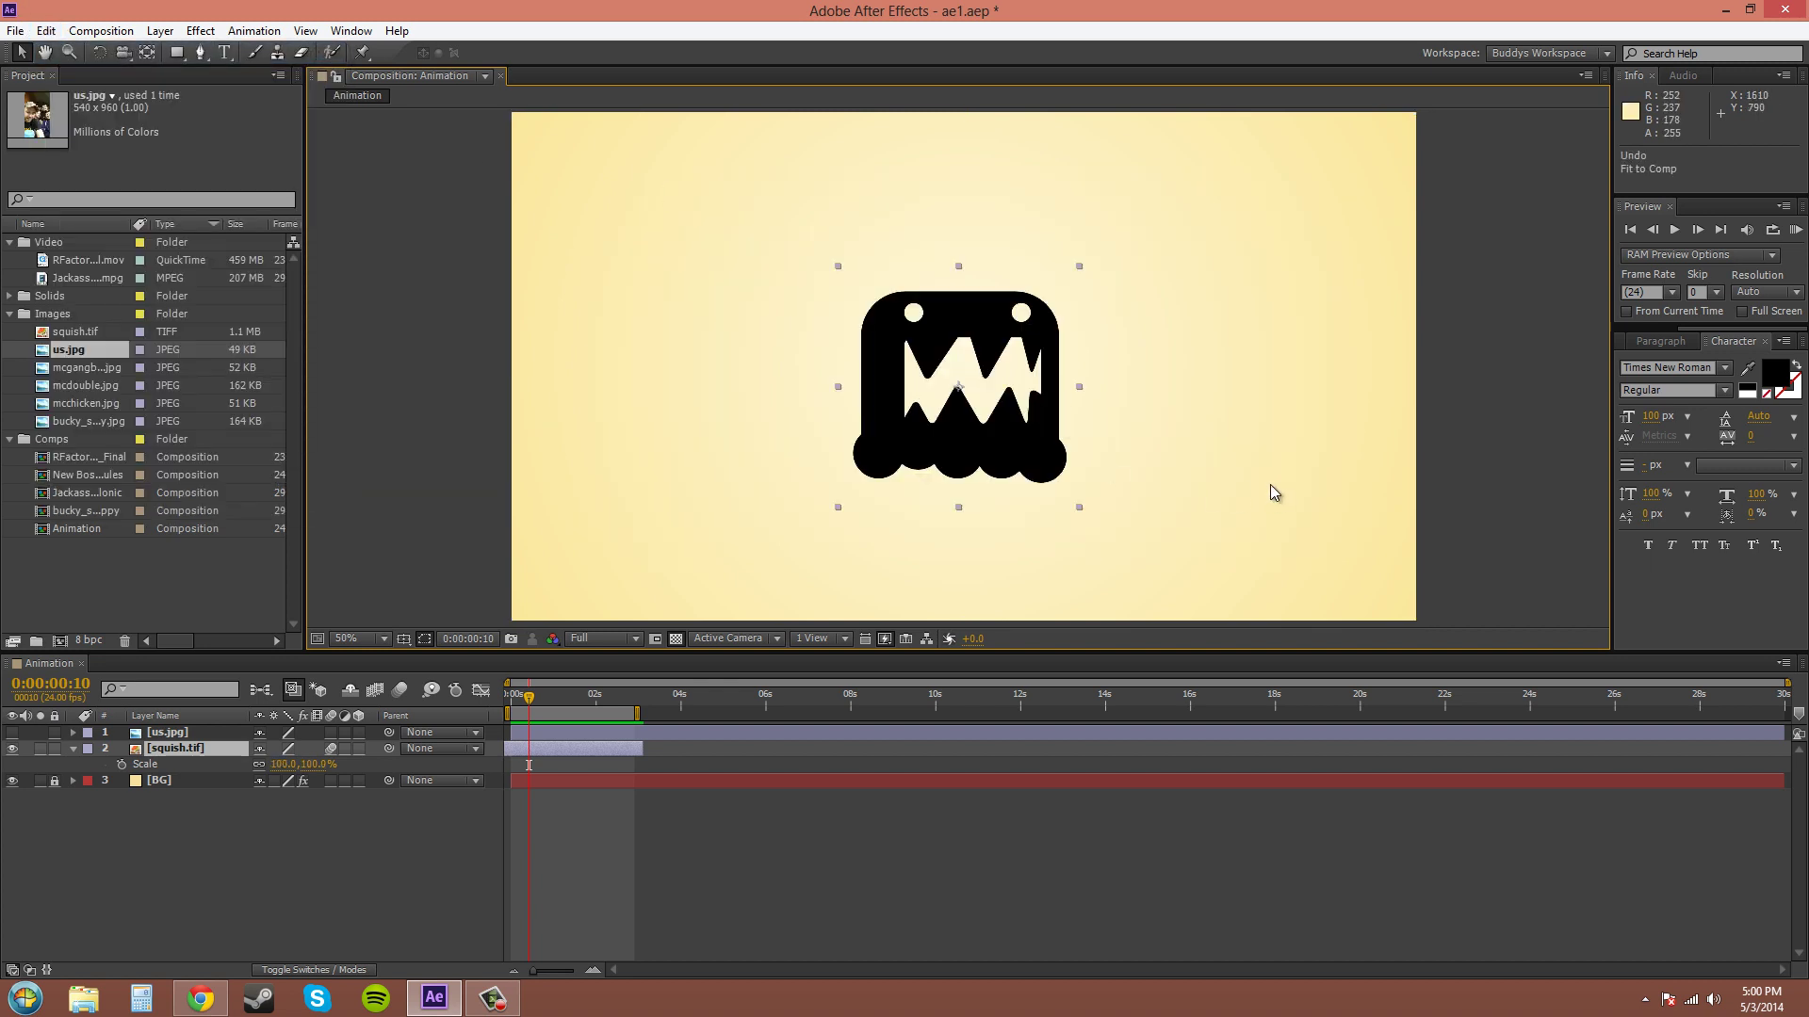